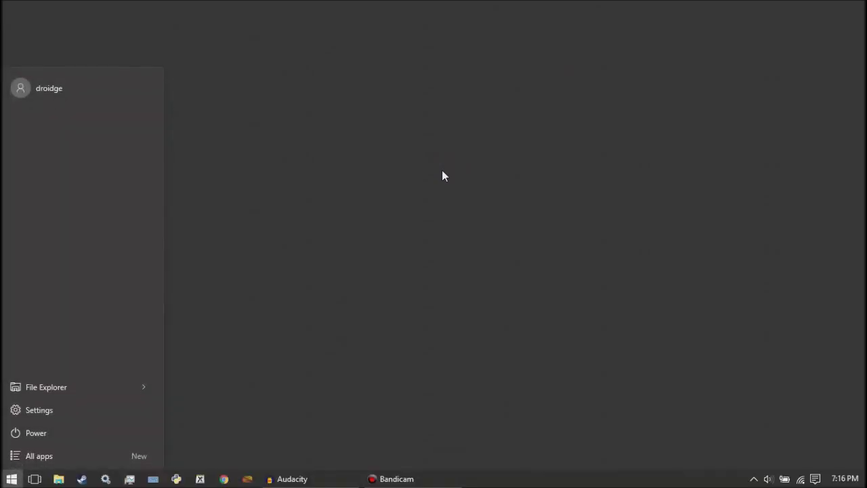
Launch DarkWave Studio by searching 'dark' in the Start menu
type("dark")
key("Return")
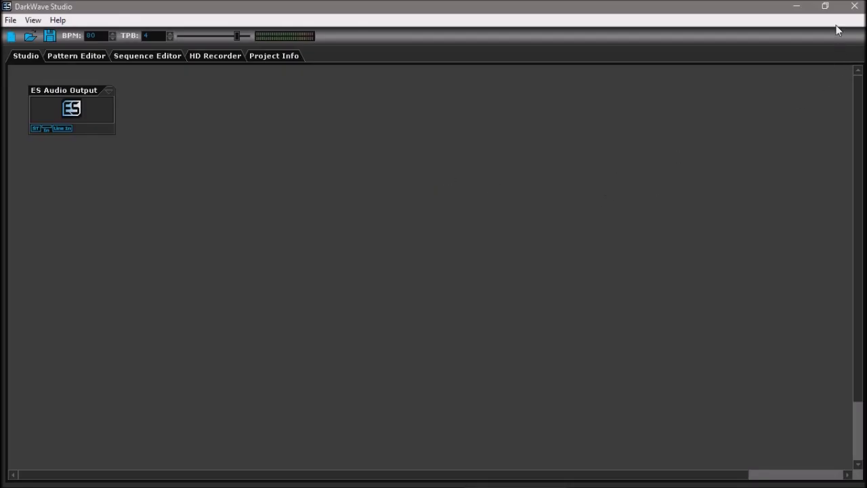
Move ES Audio Output to the canvas's top-left and browse every editor page before returning to Studio
left_click_drag(71, 100, 36, 75)
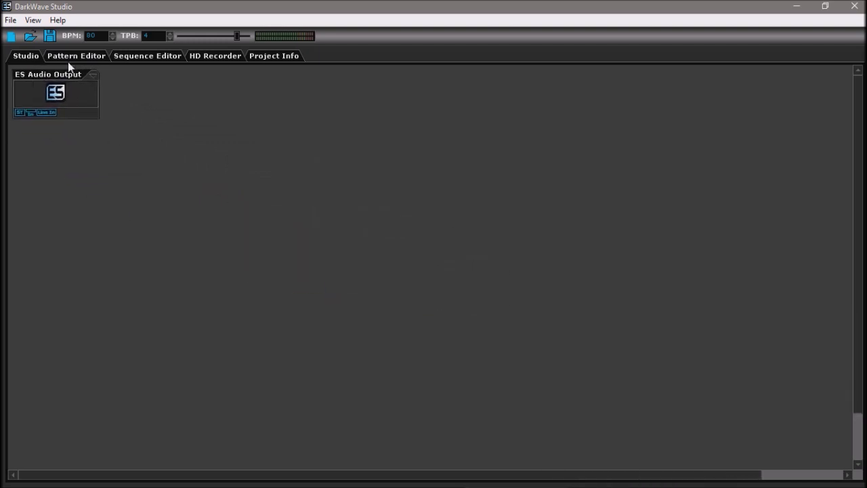
left_click(73, 55)
left_click(145, 56)
left_click(213, 55)
left_click(278, 57)
left_click(189, 55)
left_click(119, 56)
left_click(86, 55)
left_click(20, 56)
Shift ES Audio Output slightly down and right on the Studio canvas
mouse_move(324, 473)
left_mouse_down()
mouse_move(347, 476)
mouse_move(772, 400)
left_mouse_up()
left_click(855, 366)
mouse_move(44, 72)
left_mouse_down()
mouse_move(106, 143)
mouse_move(74, 86)
mouse_move(41, 79)
left_mouse_up()
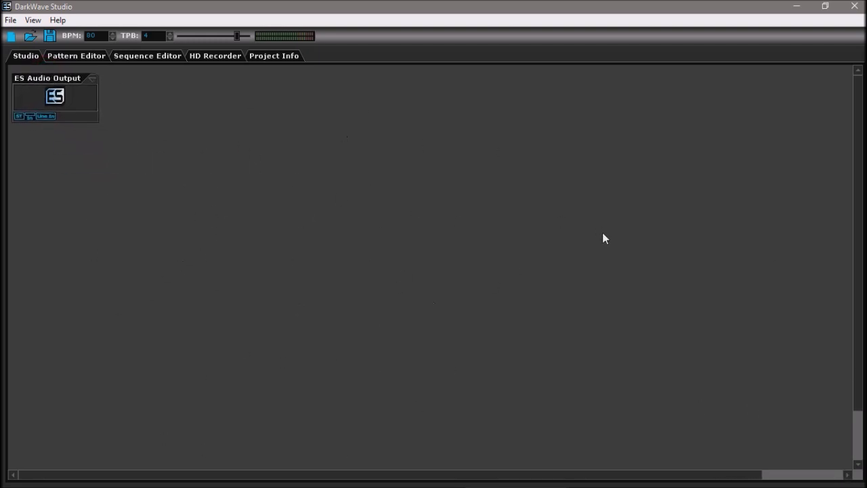
Browse the Pattern Editor, Sequence Editor, HD Recorder and Project Info pages, clicking into the project notes
left_click(90, 56)
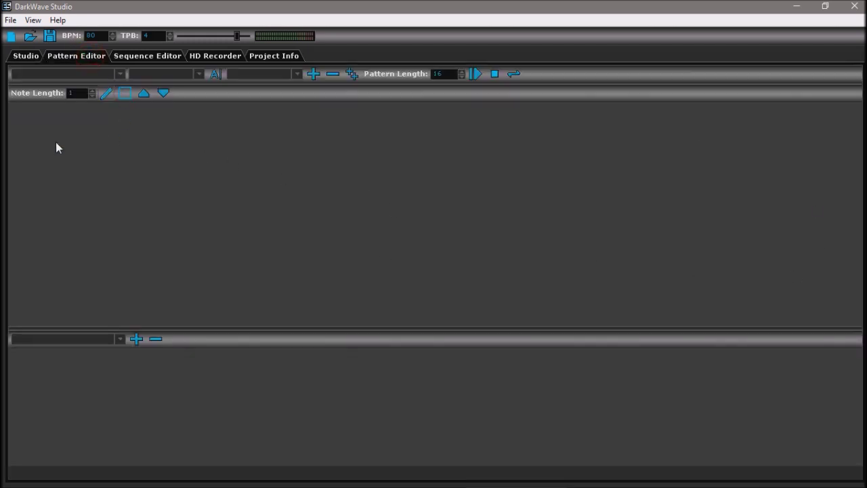
left_click(135, 56)
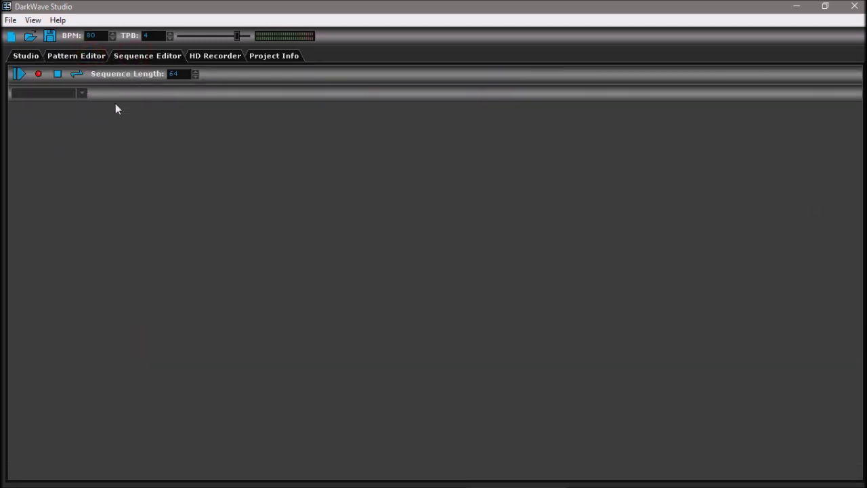
left_click(80, 93)
left_click(223, 56)
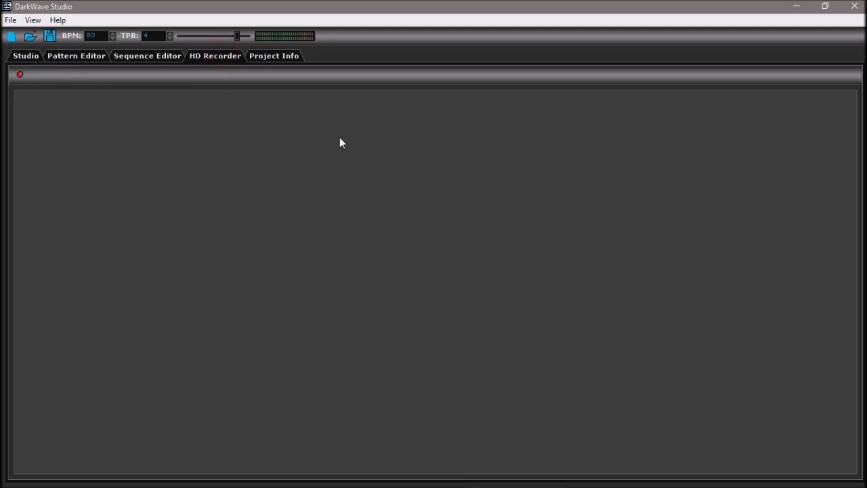
left_click(285, 58)
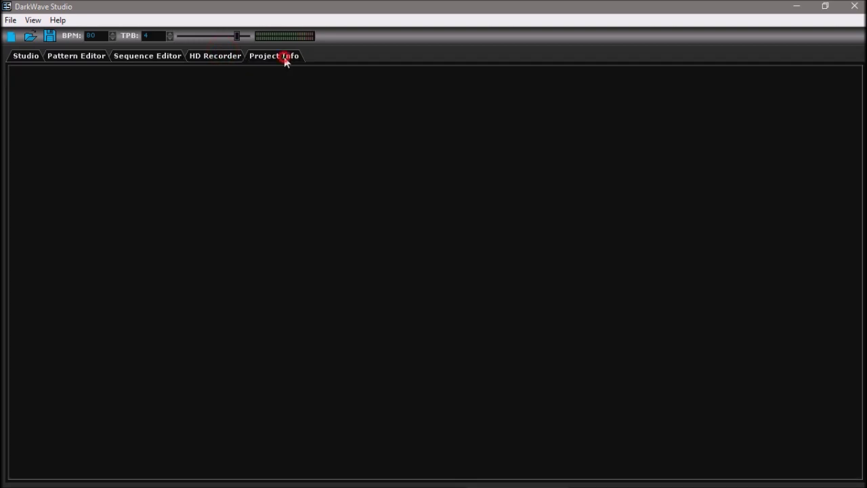
left_click(124, 94)
left_click(437, 224)
Return through the editor pages to the Studio canvas and nudge ES Audio Output slightly up
left_click(209, 57)
left_click(147, 56)
left_click(84, 56)
left_click(27, 56)
left_click(218, 176)
left_click_drag(67, 80, 67, 76)
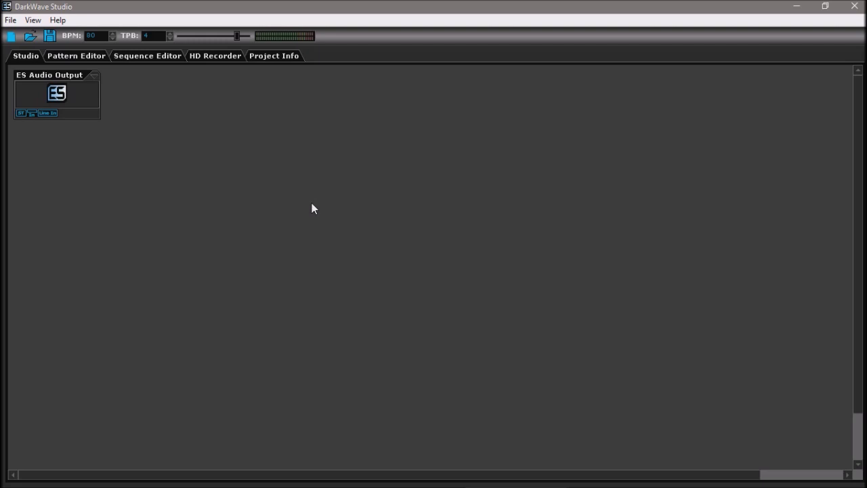
right_click(240, 145)
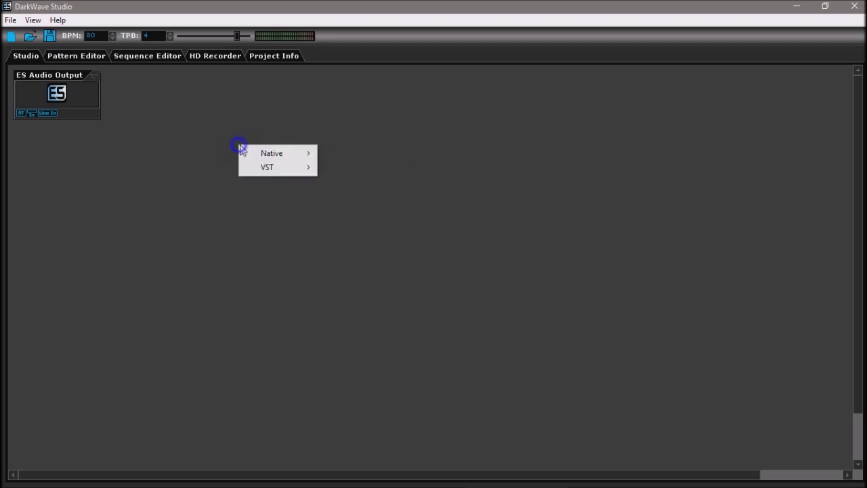
mouse_move(258, 153)
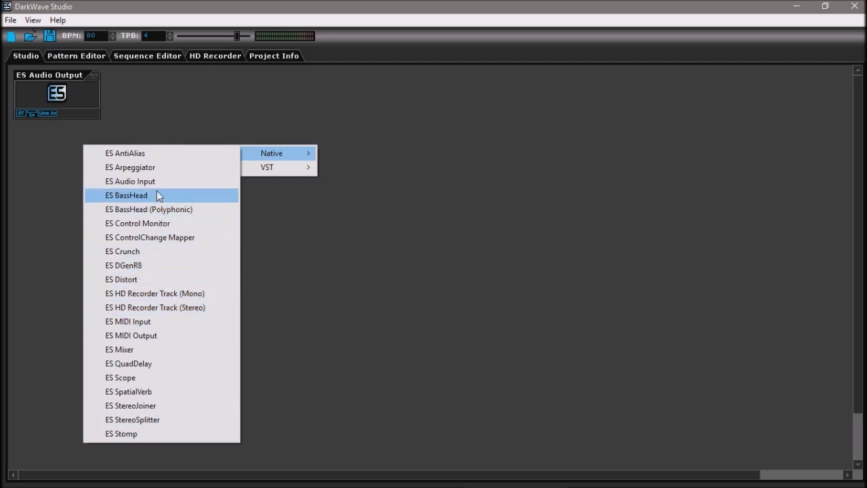
left_click(344, 247)
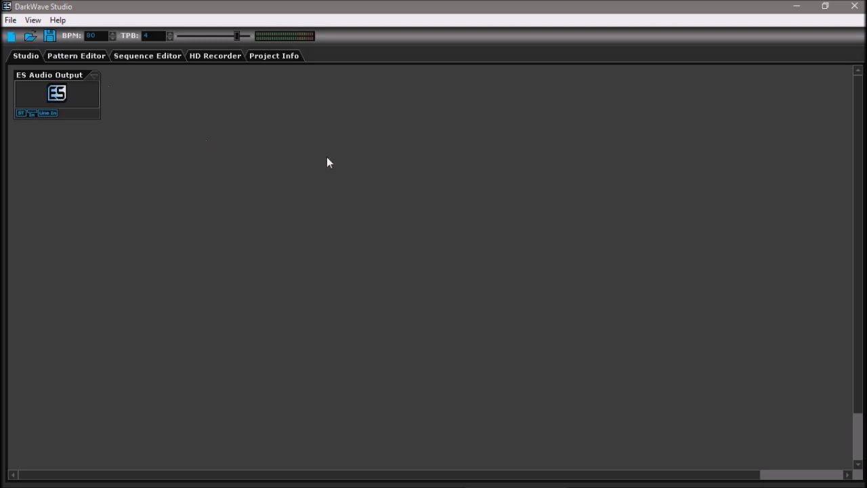
left_click(32, 19)
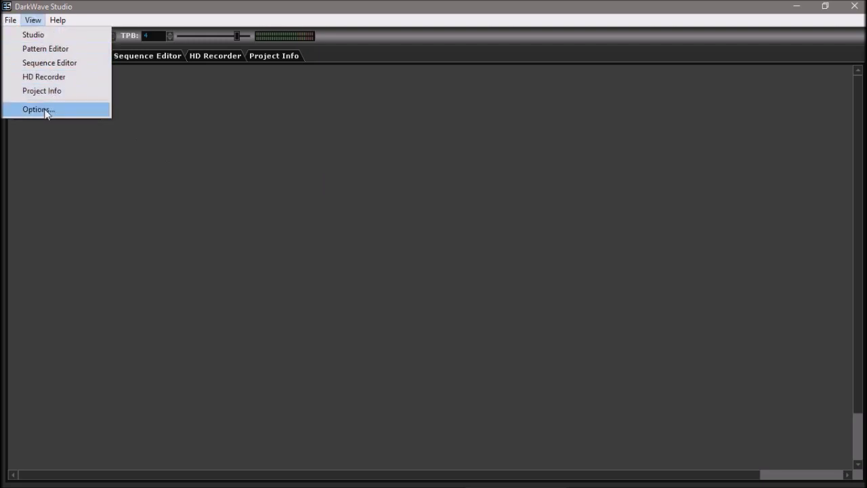
left_click(45, 110)
left_click_drag(380, 133, 218, 116)
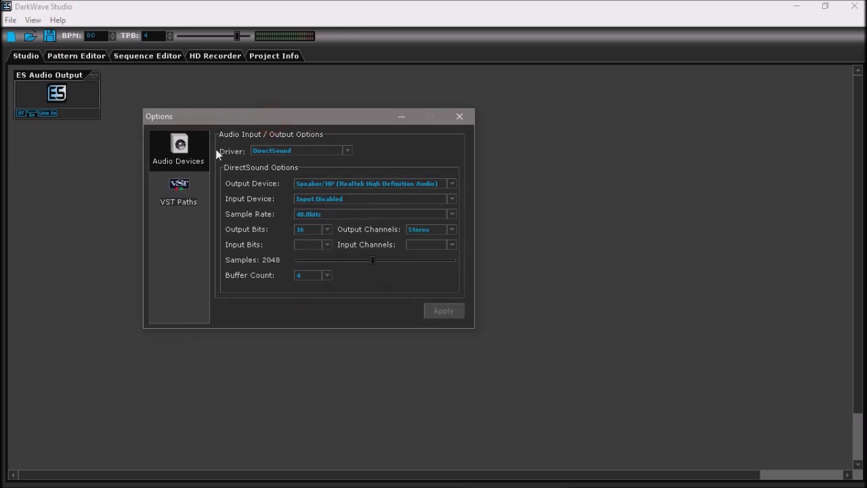
left_click(344, 150)
left_click(335, 151)
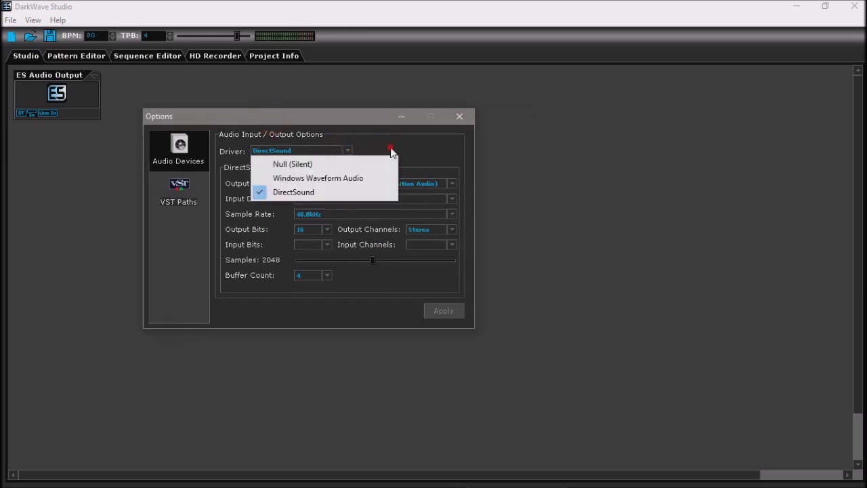
left_click(189, 191)
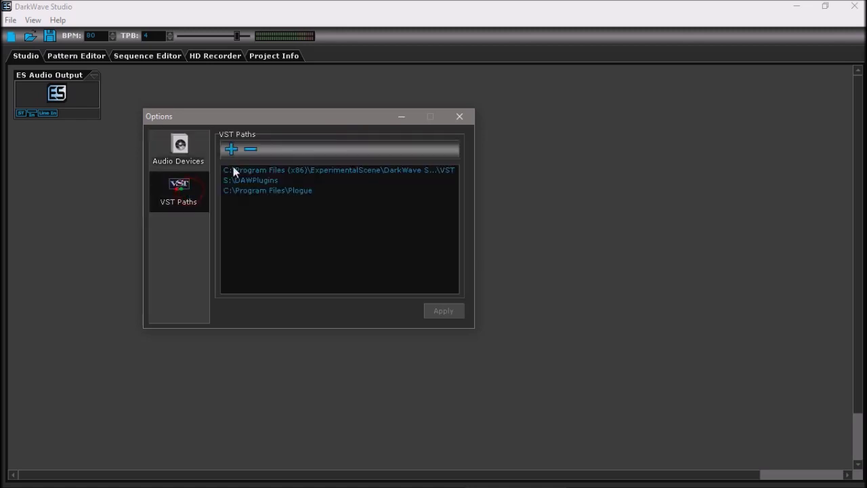
left_click(231, 148)
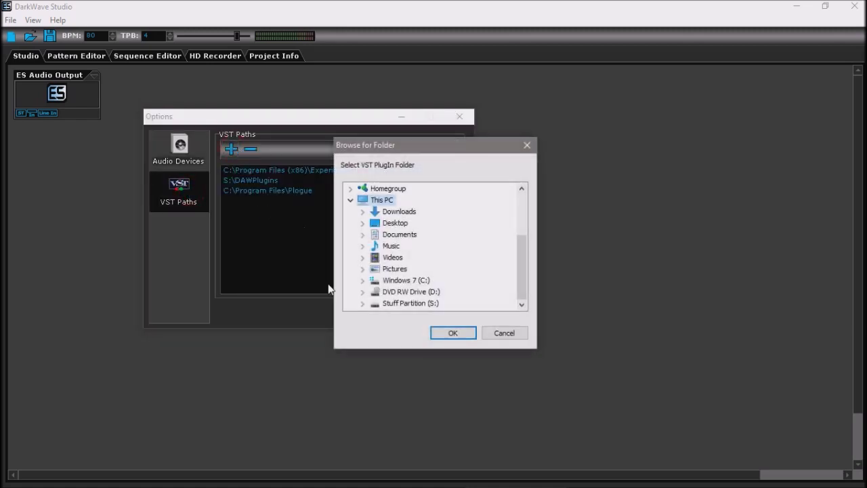
left_click(444, 333)
left_click(298, 227)
left_click(265, 181)
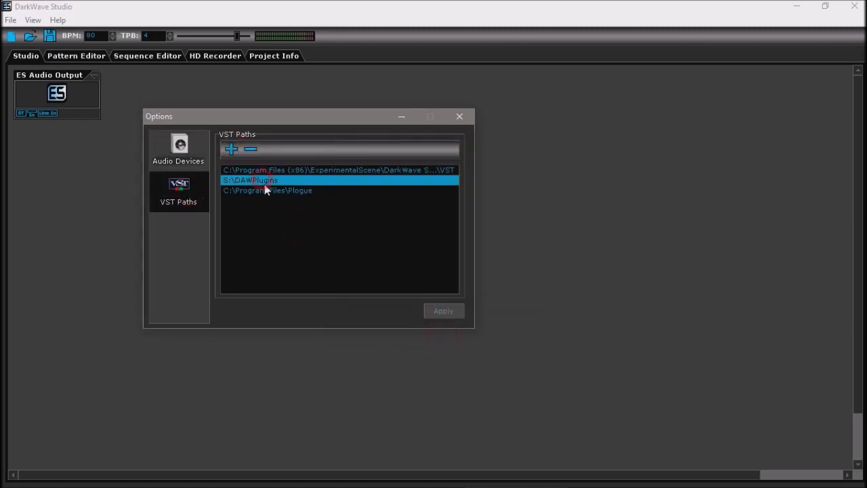
left_click(267, 192)
left_click(251, 180)
left_click(260, 190)
left_click(282, 228)
left_click(459, 116)
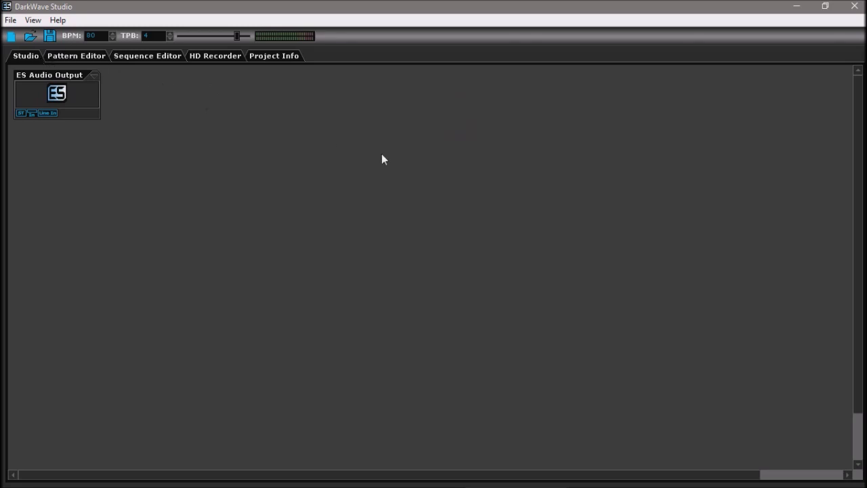
Add an ES DGenR8 drum machine from the canvas's Native plugin menu
right_click(296, 126)
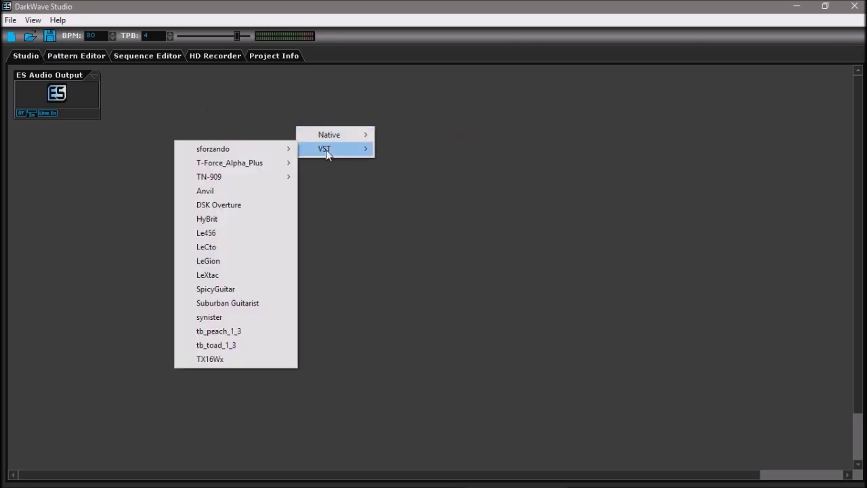
mouse_move(331, 139)
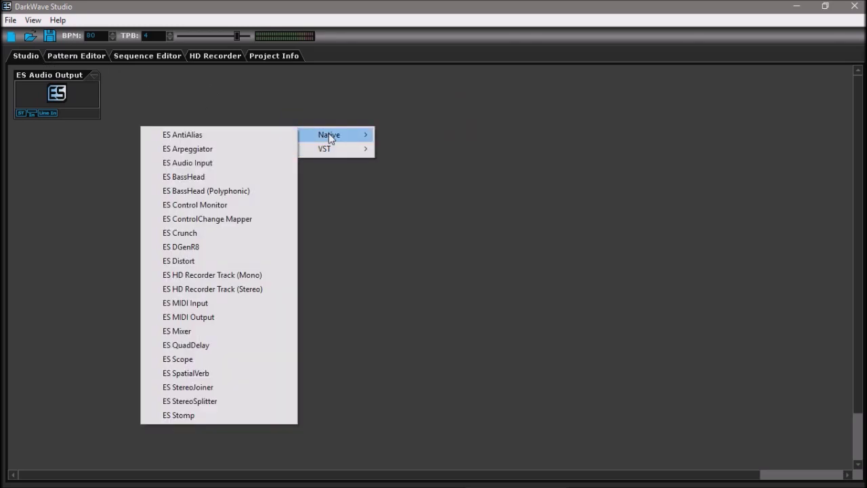
left_click(202, 246)
left_click_drag(322, 132, 334, 133)
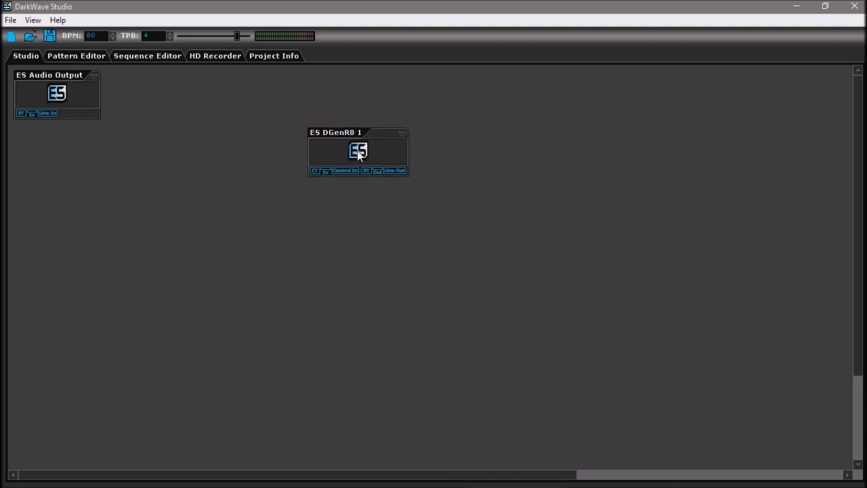
Expand the DGenR8 panel, position it, and pull a cable from its Line Out toward ES Audio Output
double_click(358, 153)
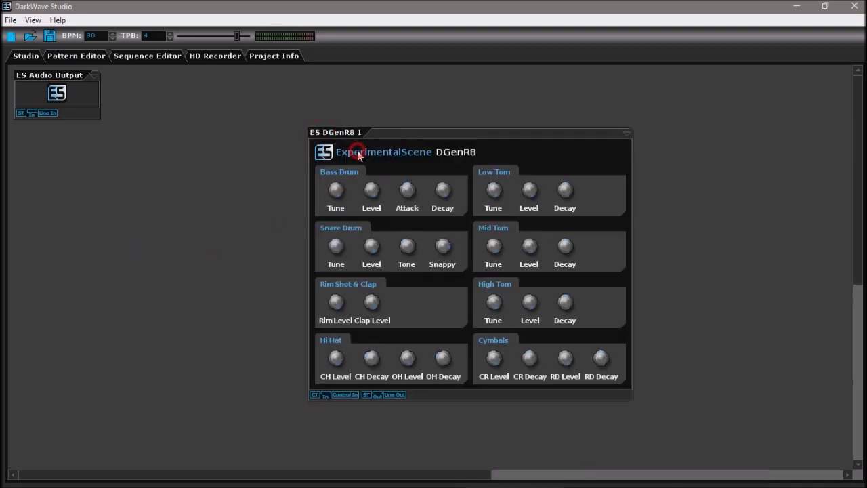
left_click_drag(369, 134, 292, 114)
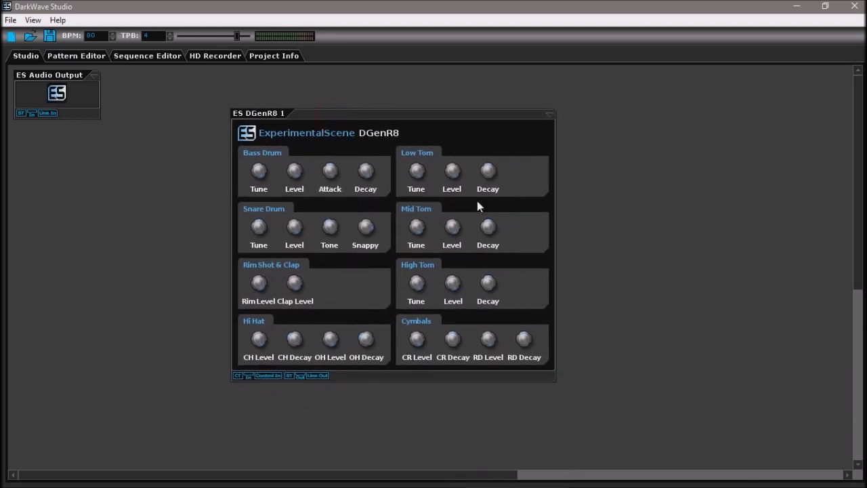
left_click_drag(360, 114, 447, 119)
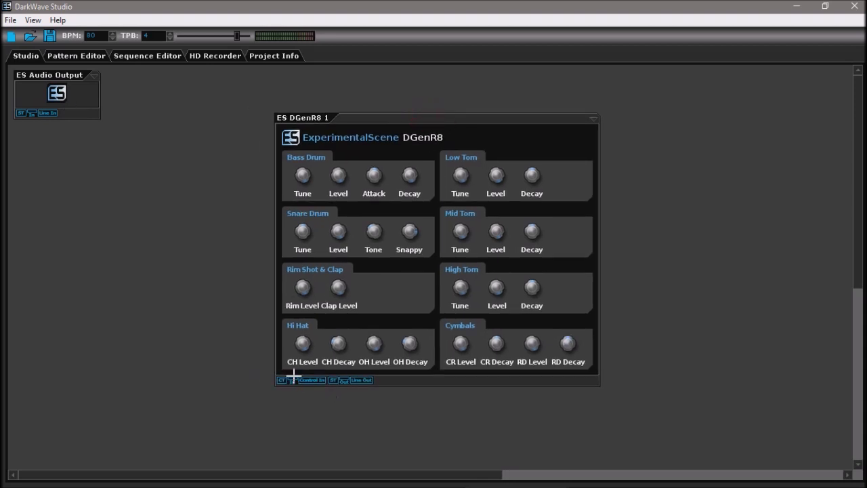
left_click(359, 384)
left_click_drag(360, 383, 42, 113)
Plug the cable into ES Audio Output's Line In and lower the connection's gain slightly
left_click_drag(69, 79, 67, 91)
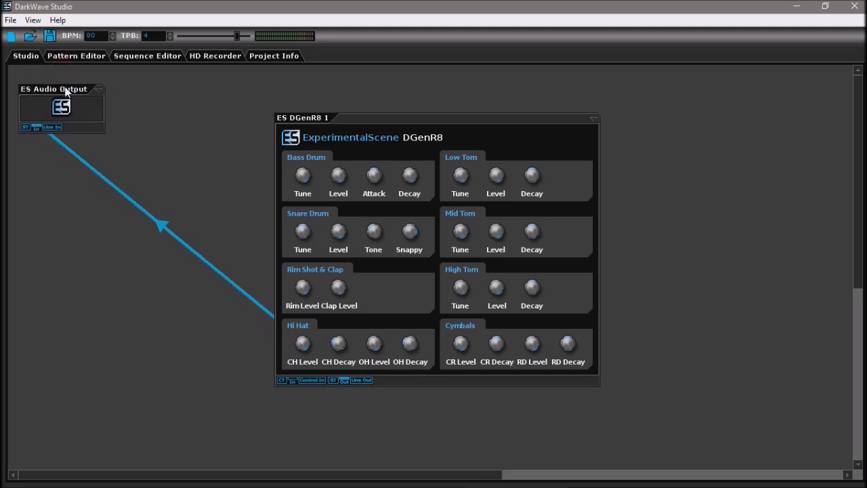
left_click_drag(374, 117, 339, 120)
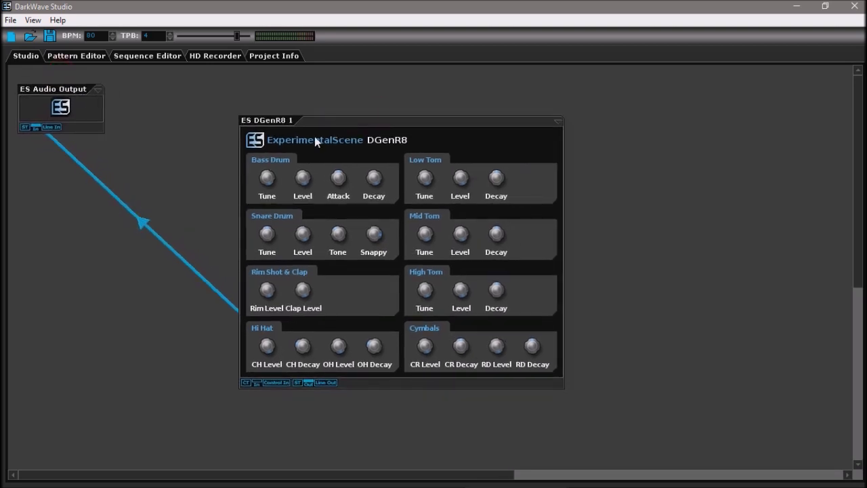
left_click(140, 223)
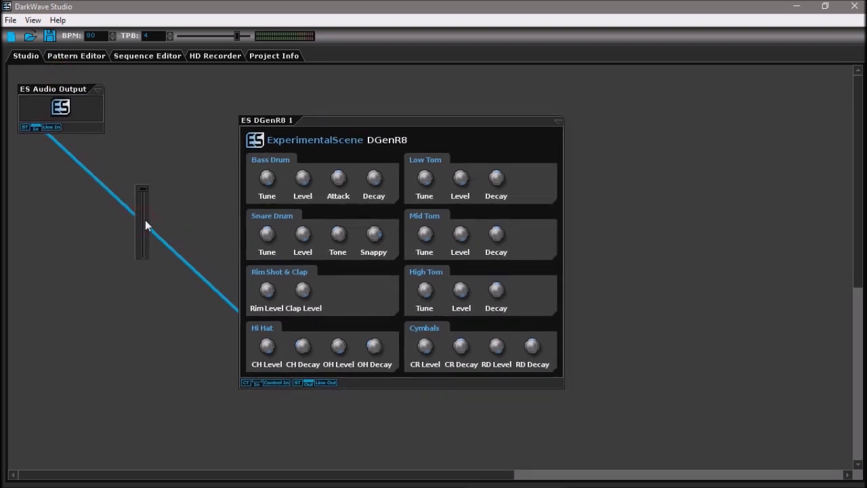
left_click_drag(157, 231, 164, 234)
Inspect the cable connection's context menu without choosing any option
right_click(143, 222)
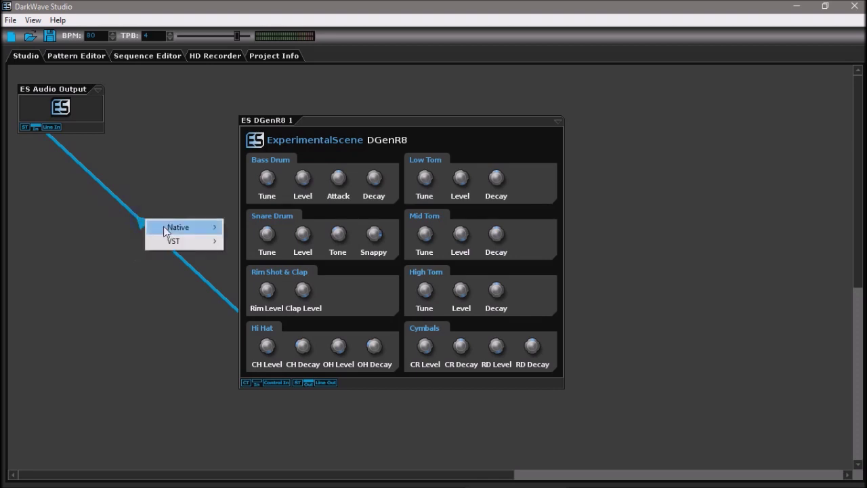
left_click(157, 191)
right_click(138, 225)
left_click(168, 194)
right_click(139, 224)
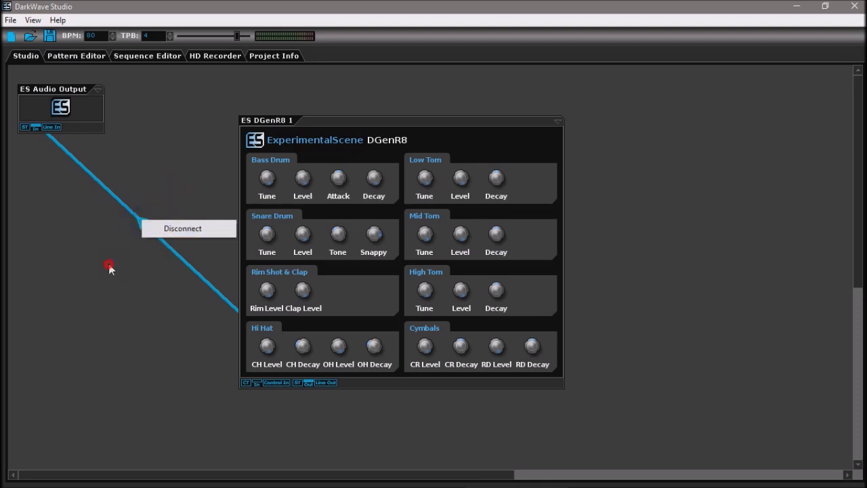
Place ES Audio Output near the canvas centre with the DGenR8 panel just to its right
left_click_drag(248, 475, 177, 467)
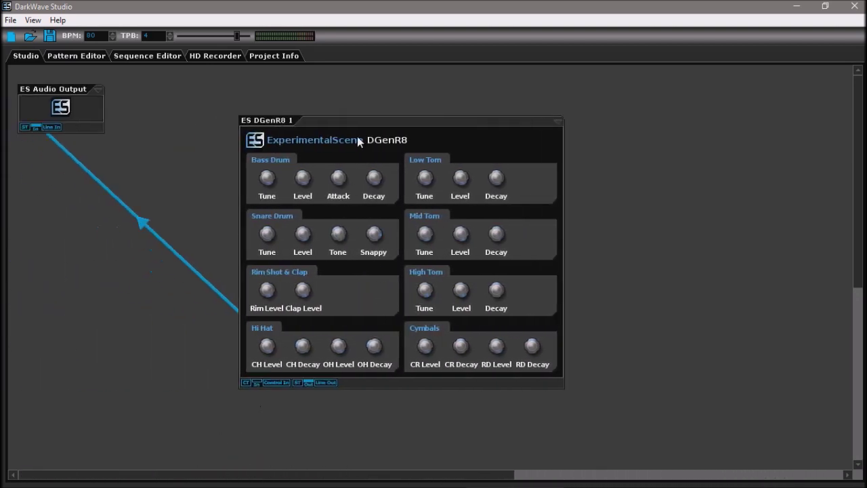
left_click_drag(357, 123, 522, 173)
left_click_drag(58, 91, 223, 160)
left_click_drag(472, 171, 407, 124)
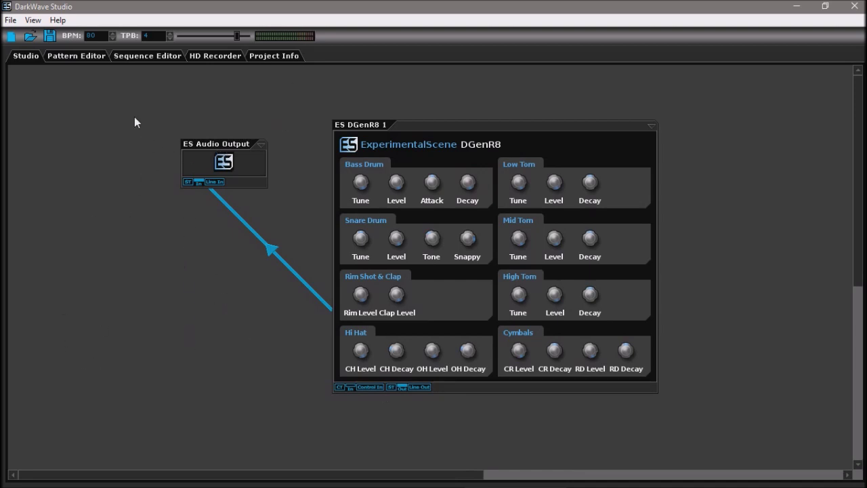
left_click_drag(400, 124, 390, 124)
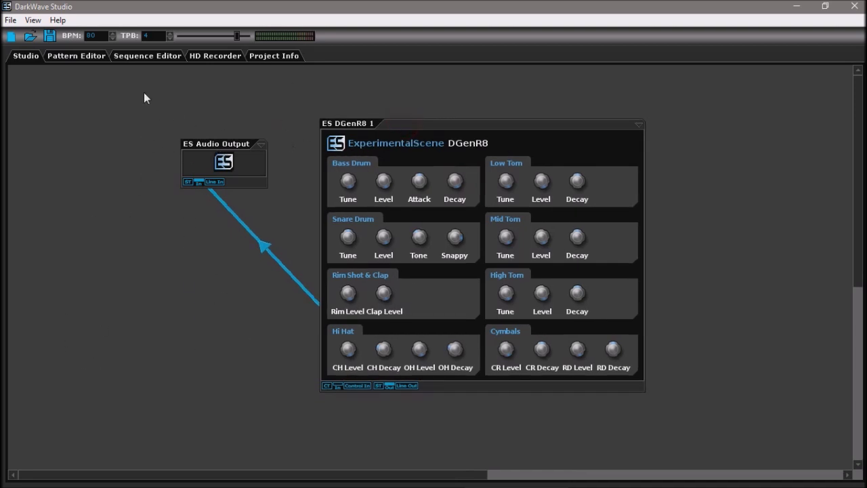
Choose ES DGenR8 1 as the instrument in the Pattern Editor
left_click(74, 56)
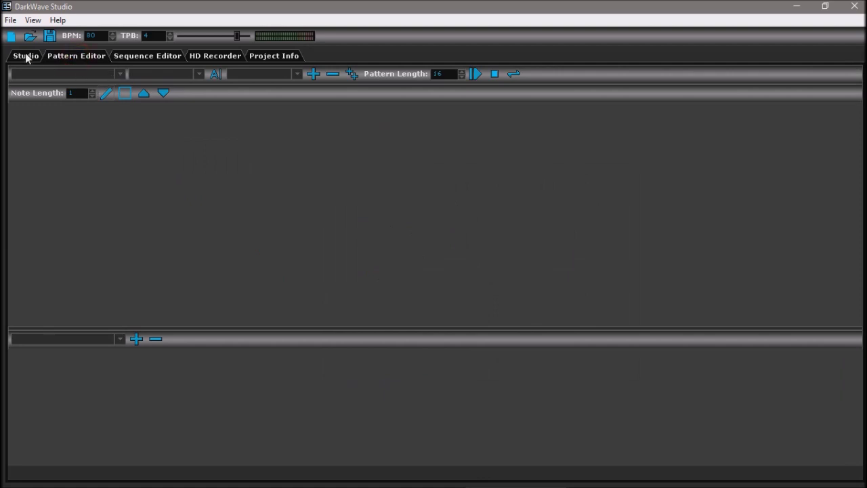
left_click(73, 60)
left_click(122, 73)
left_click(70, 85)
left_click(26, 59)
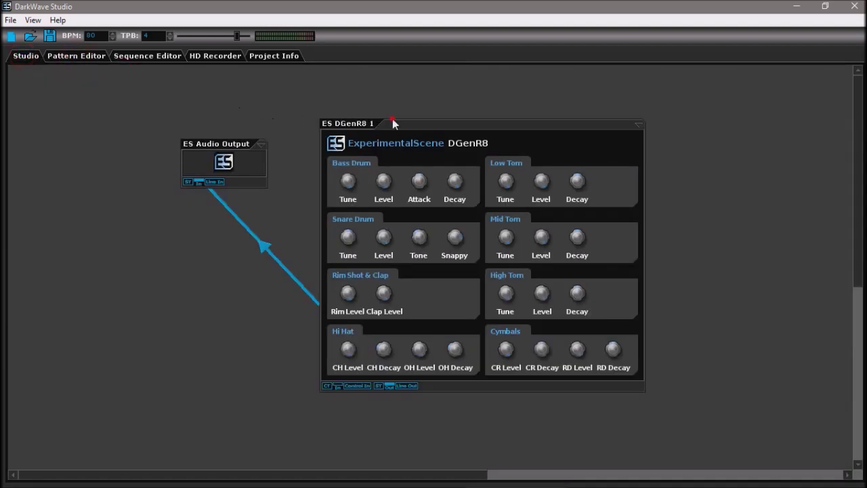
left_click_drag(390, 123, 375, 124)
left_click(77, 57)
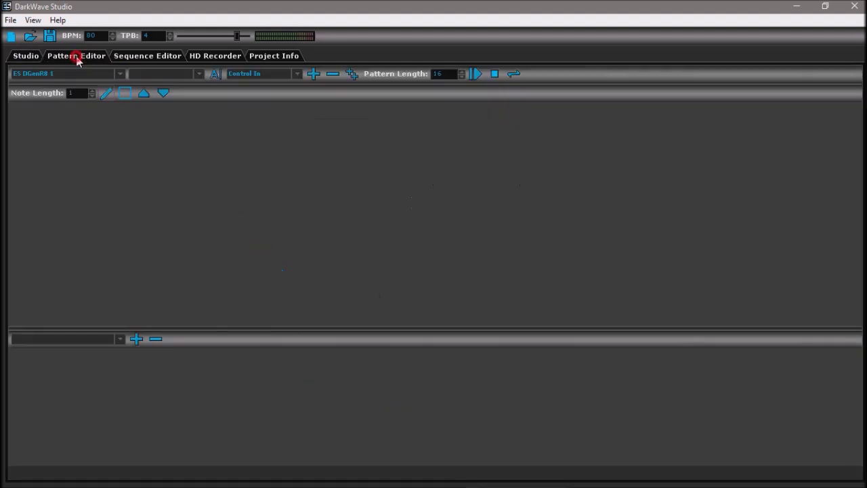
Add Pattern 1 with note length 4 and pattern length 4
left_click(313, 75)
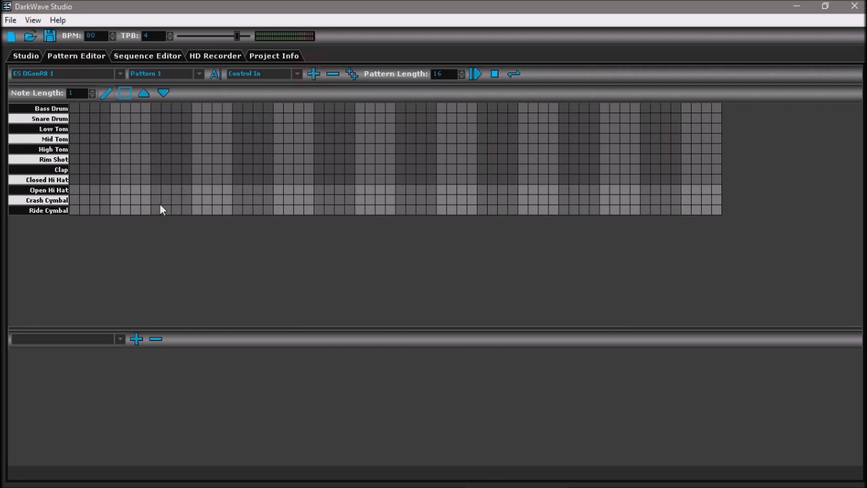
left_click_drag(76, 93, 58, 89)
type("4")
double_click(452, 72)
type("4")
key("Return")
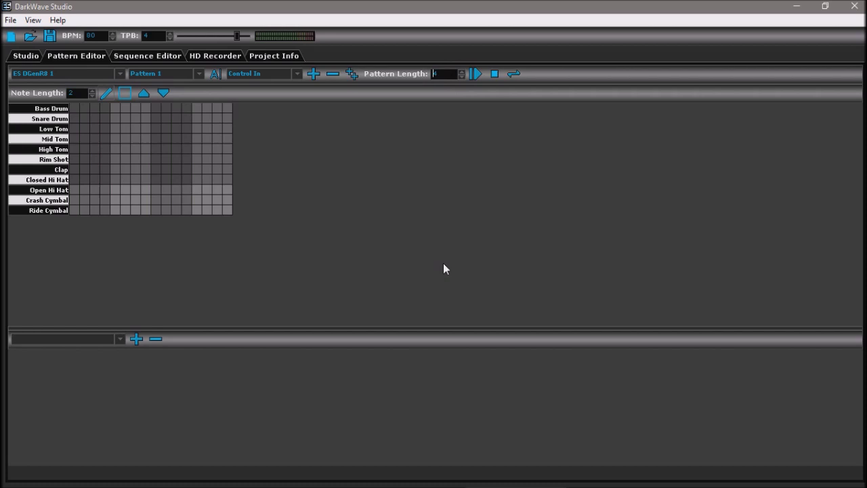
Place bass drum hits on the first, second and last beats and audition the pattern looped
left_click(74, 107)
left_click(114, 108)
left_click(195, 109)
left_click(474, 76)
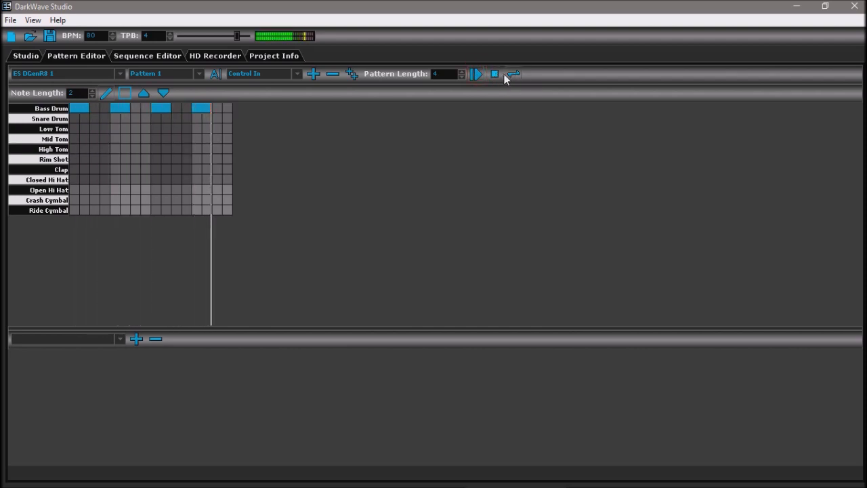
left_click(498, 75)
left_click(516, 76)
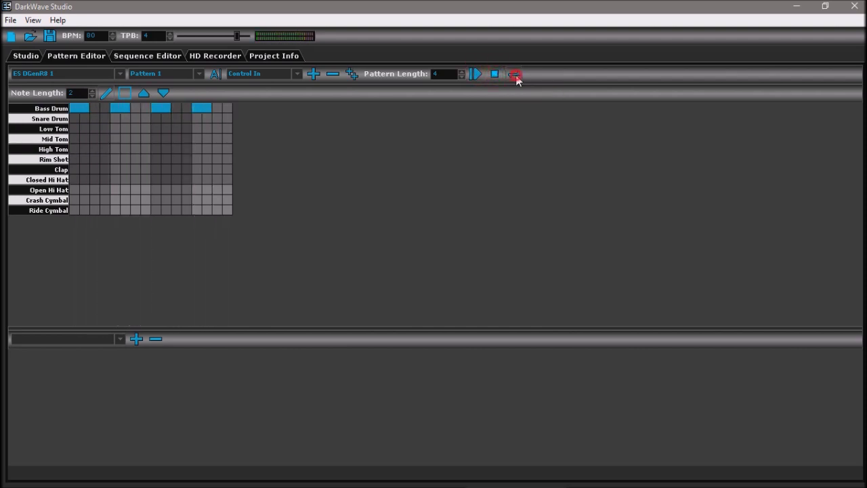
left_click(476, 75)
left_click(495, 74)
Set the tempo to 130 BPM and play the pattern at the new speed
left_click(100, 34)
type("13")
left_click(477, 74)
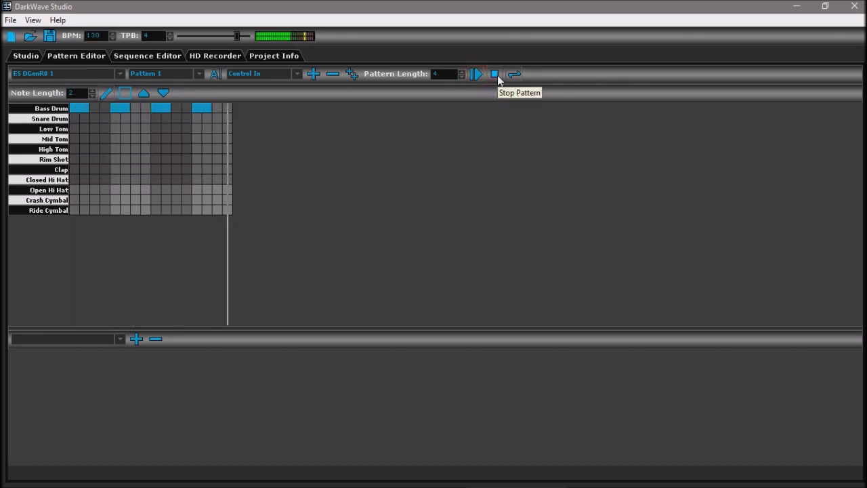
left_click(497, 78)
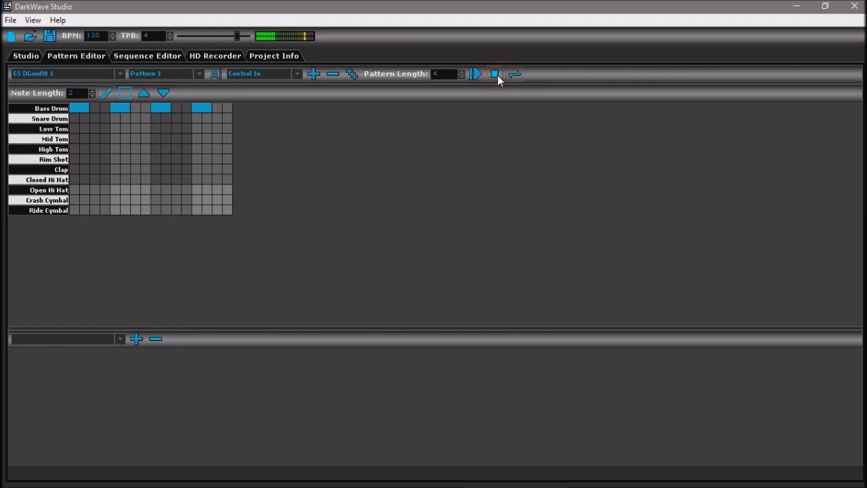
Fill in the closed hi-hat row and play the finished drum pattern
left_click(76, 180)
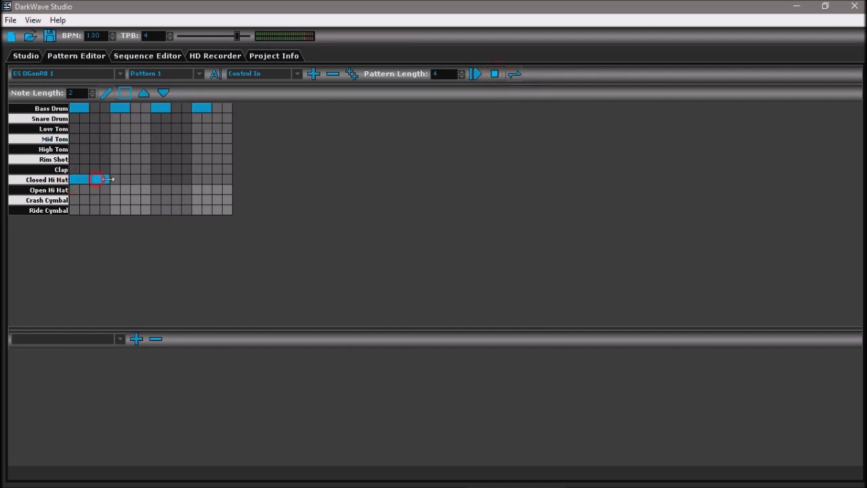
left_click(134, 178)
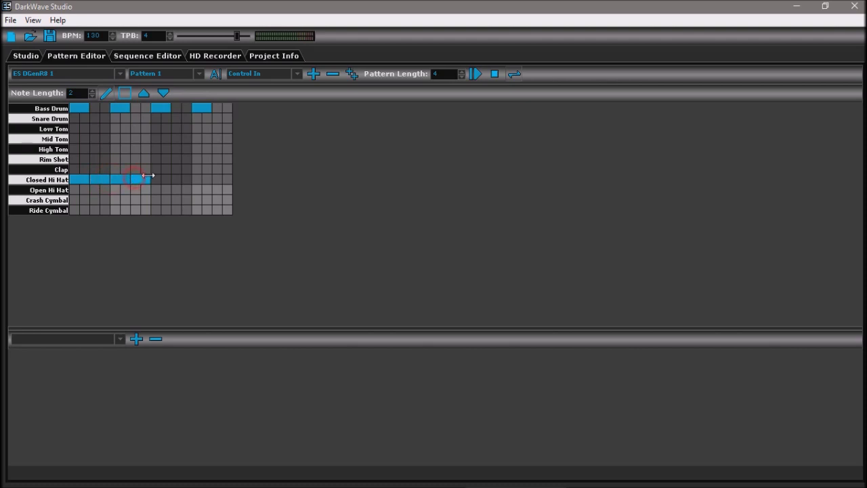
left_click(201, 180)
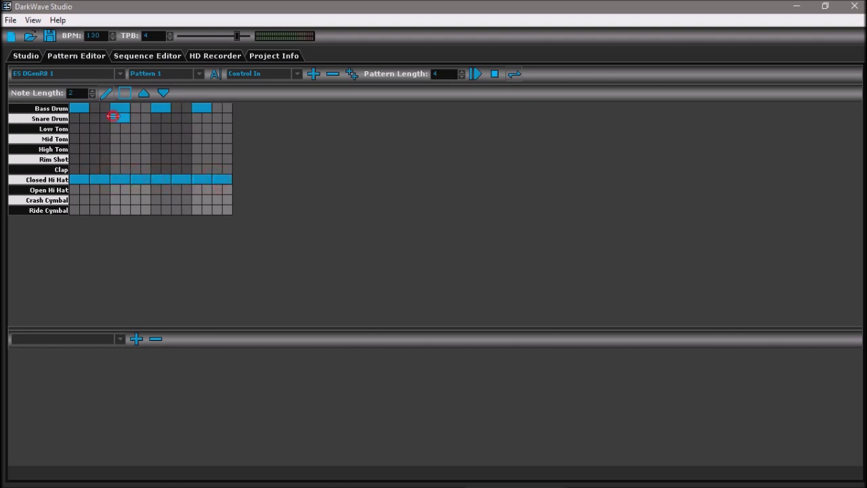
left_click(494, 74)
left_click(475, 75)
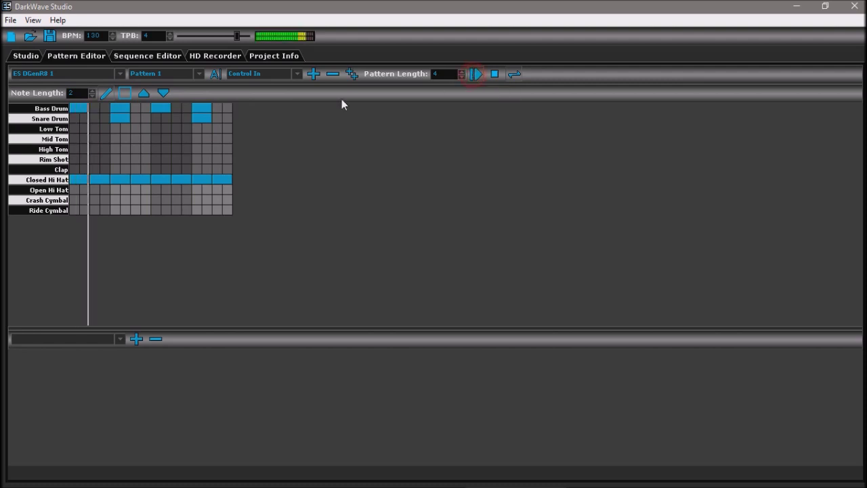
On the Studio canvas, turn the DGenR8 Bass Drum Tune and Hi Hat CH Decay knobs
left_click(17, 60)
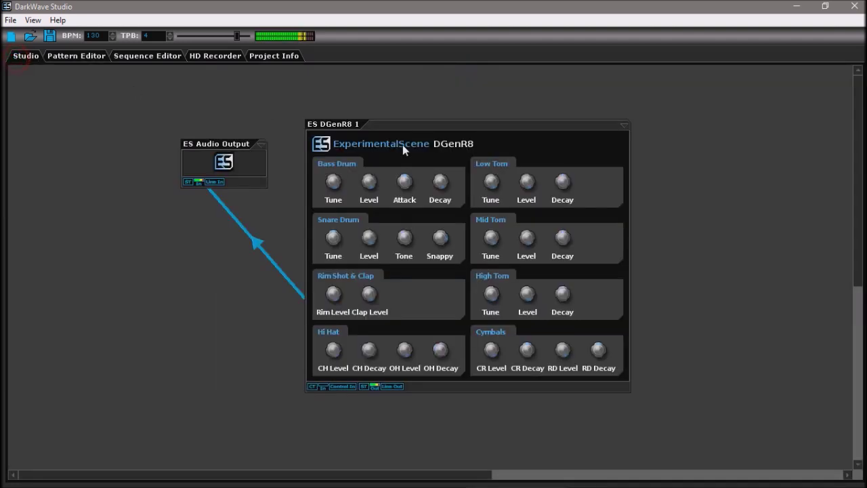
left_click_drag(409, 122, 399, 122)
left_click_drag(323, 180, 327, 186)
left_click_drag(360, 344, 362, 361)
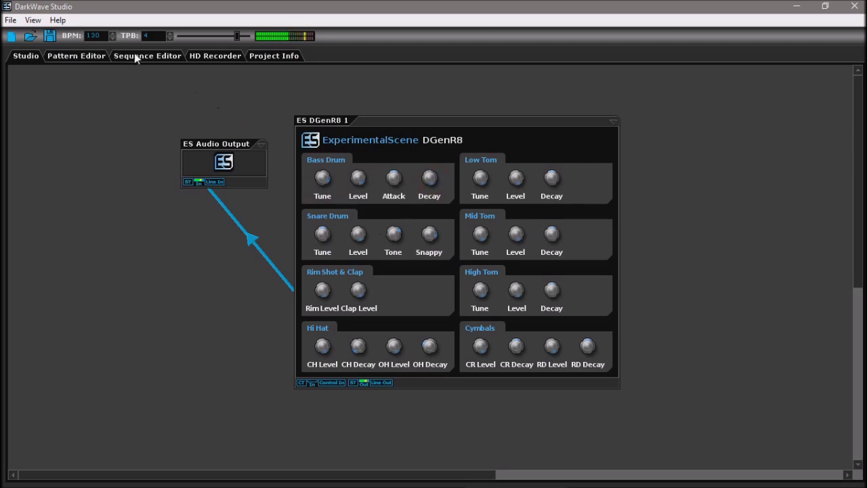
Stop the pattern playback and switch to the Sequence Editor
left_click(103, 57)
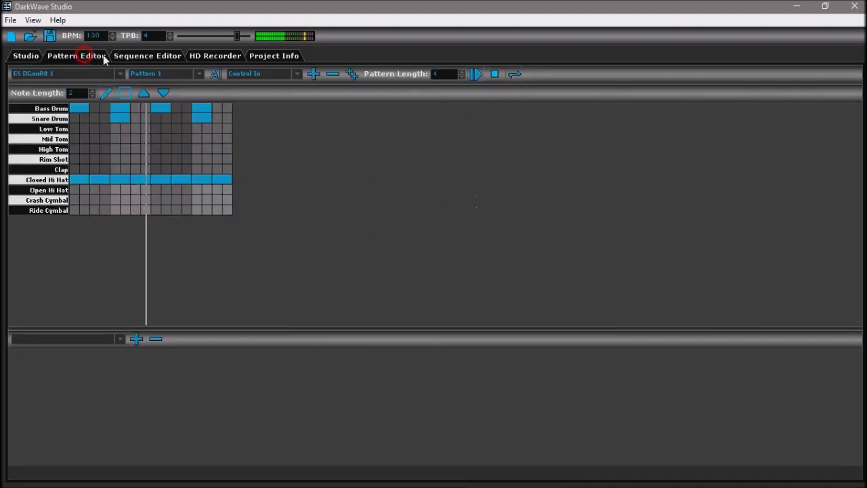
left_click(495, 76)
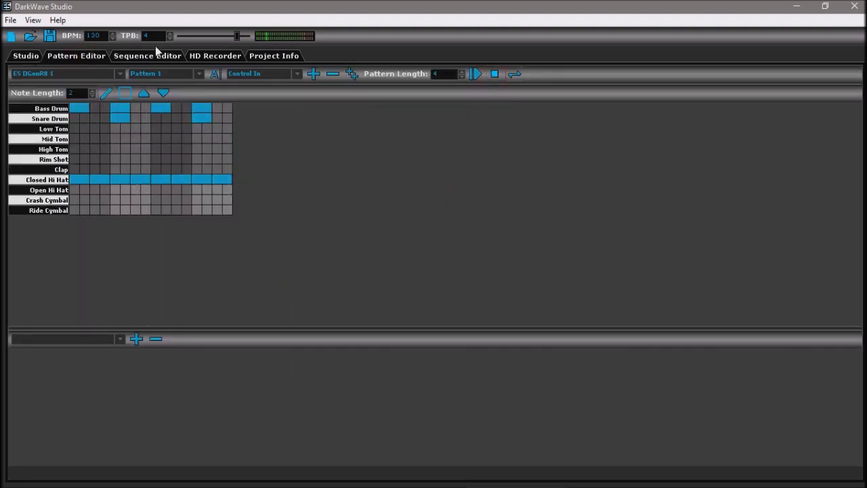
left_click(145, 58)
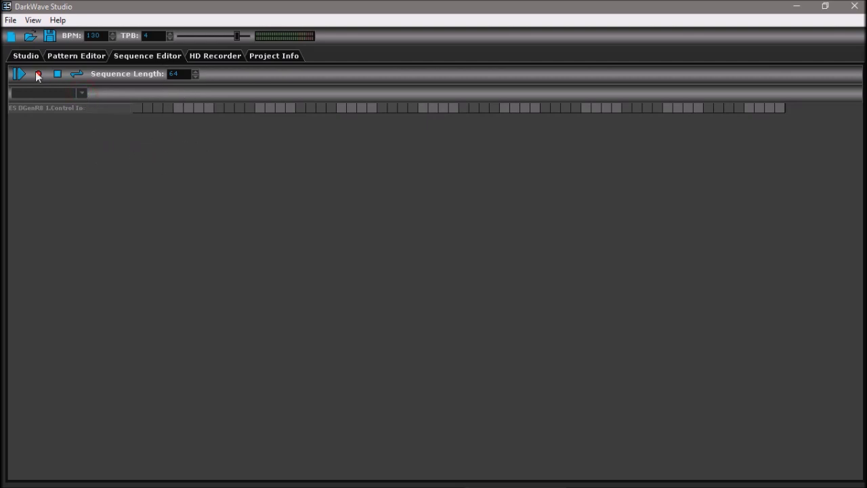
left_click(65, 55)
left_click(128, 57)
Place Pattern 1 in the first three slots of the DGenR8 Control In track
left_click(57, 114)
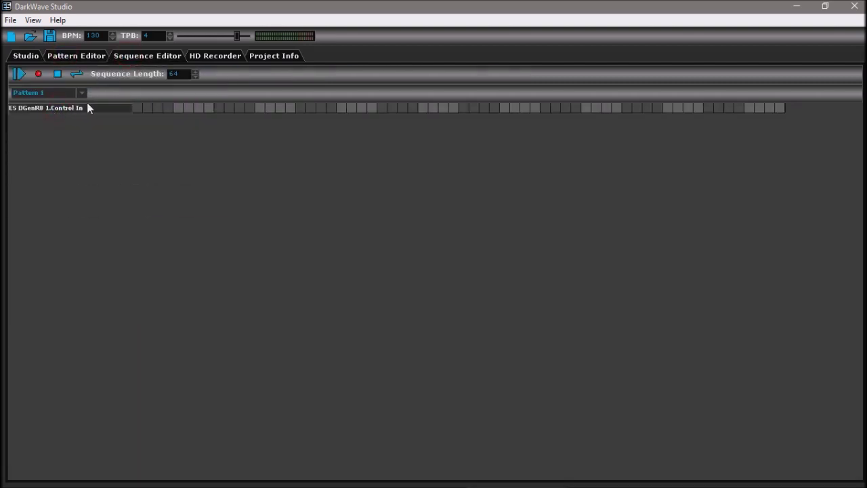
left_click(80, 93)
left_click(54, 151)
left_click(138, 108)
left_click(174, 108)
left_click(215, 108)
Set the sequence length to 16, then switch to the Pattern Editor
double_click(174, 73)
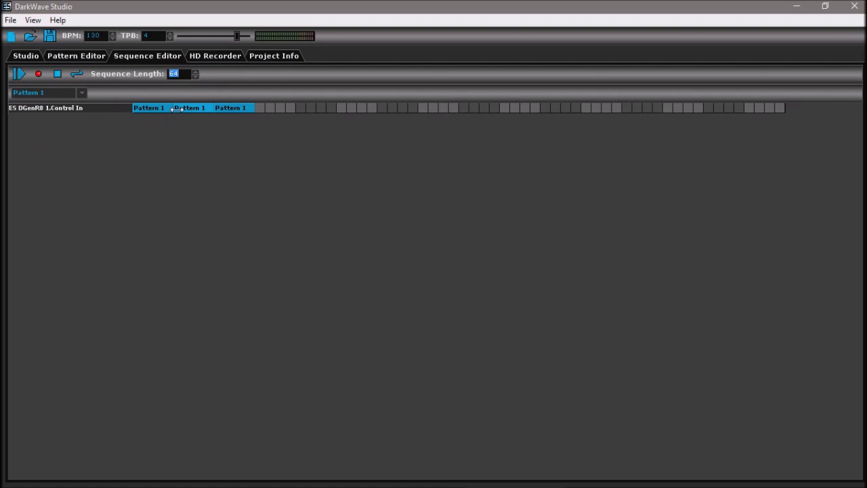
type("16")
key("Return")
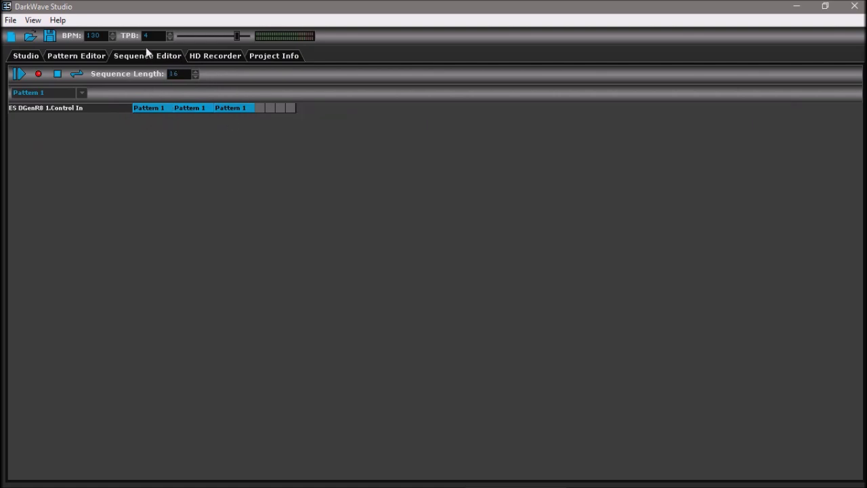
left_click(95, 55)
left_click(129, 55)
left_click(102, 57)
Create Pattern 2 with three bass drum hits and audition it
left_click(114, 75)
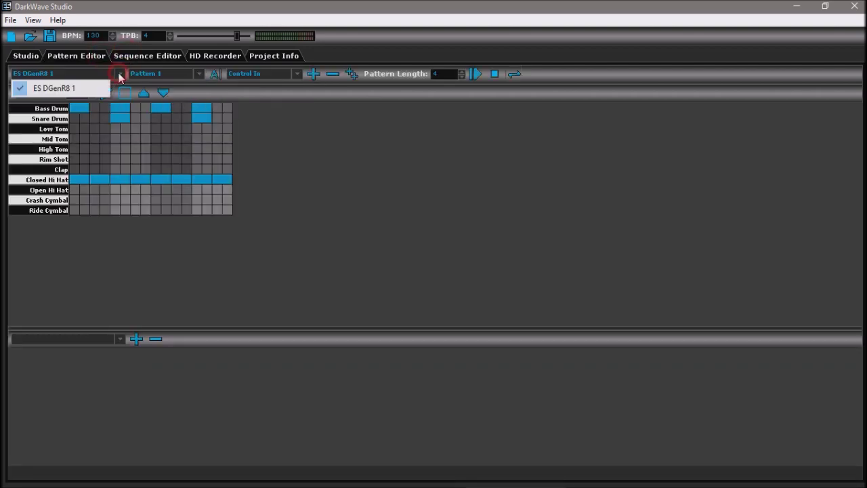
left_click(298, 224)
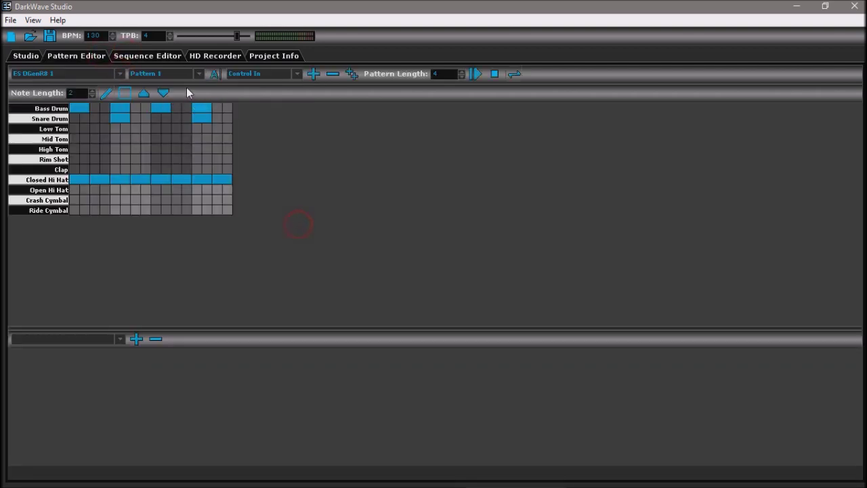
left_click(313, 74)
left_click(77, 108)
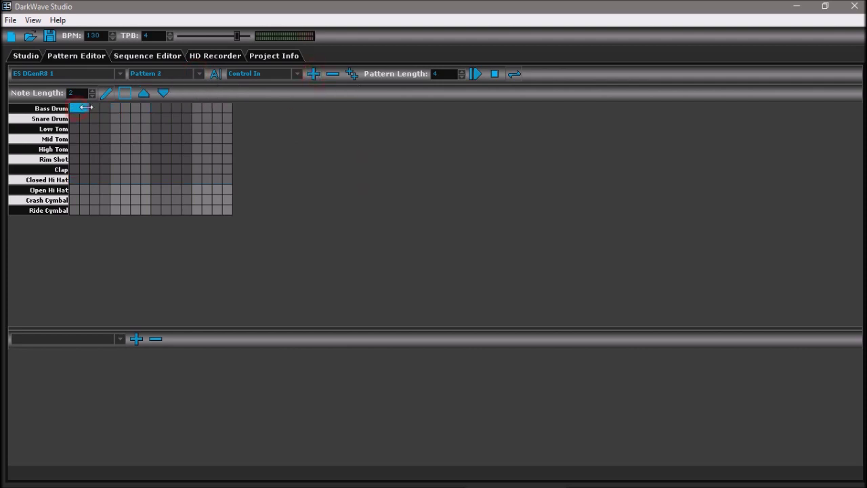
left_click(157, 108)
left_click(220, 110)
left_click(476, 74)
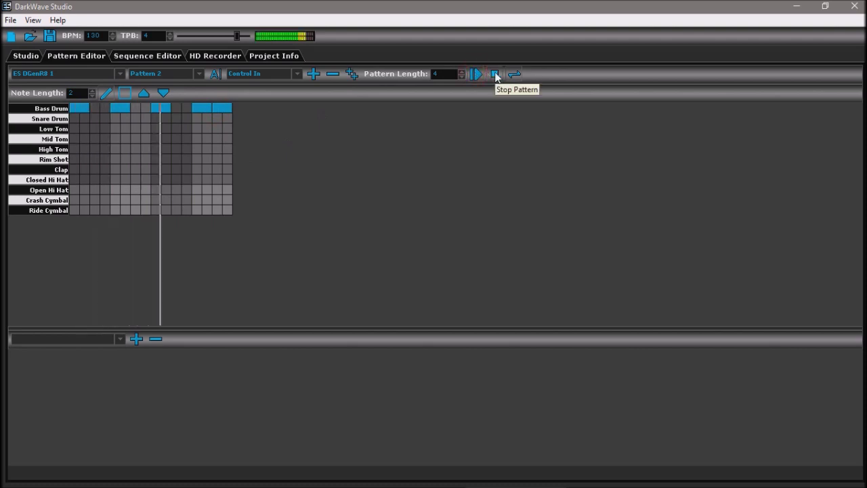
left_click(494, 75)
Add three snare hits and a run of five closed hi-hat notes, then audition Pattern 2
left_click(115, 118)
left_click(201, 118)
left_click(213, 118)
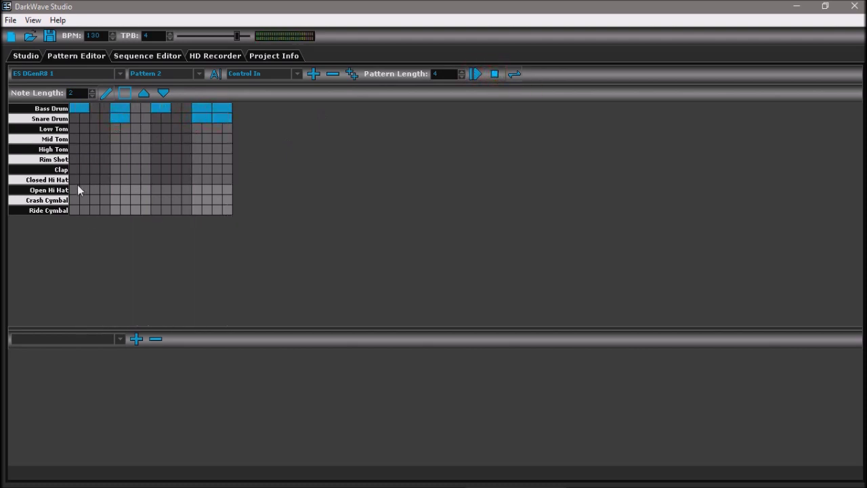
left_click(79, 179)
left_click(98, 179)
left_click(120, 179)
left_click(141, 180)
left_click(161, 180)
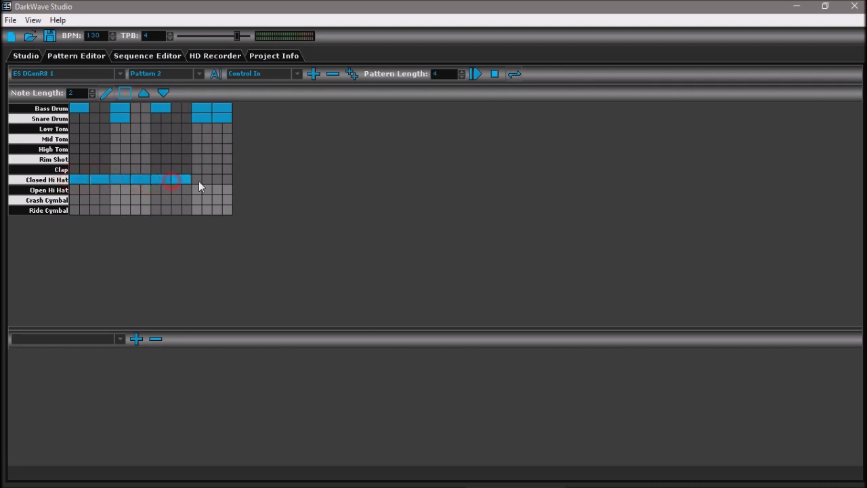
left_click(477, 75)
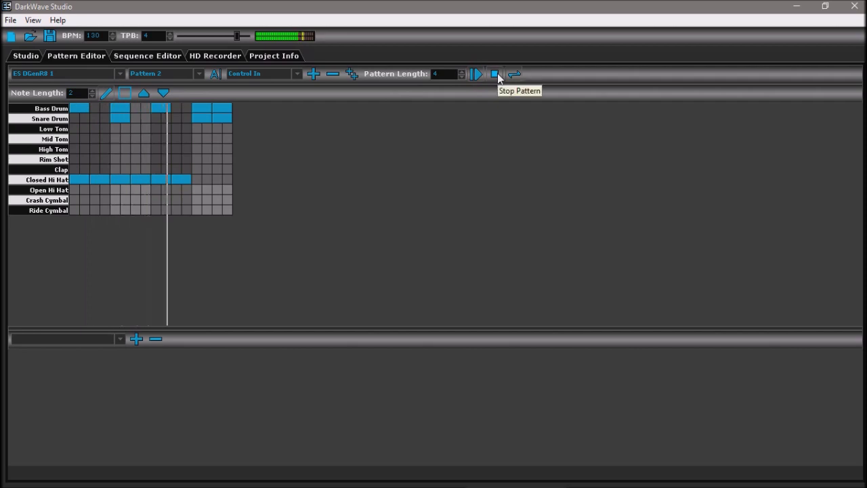
left_click(497, 73)
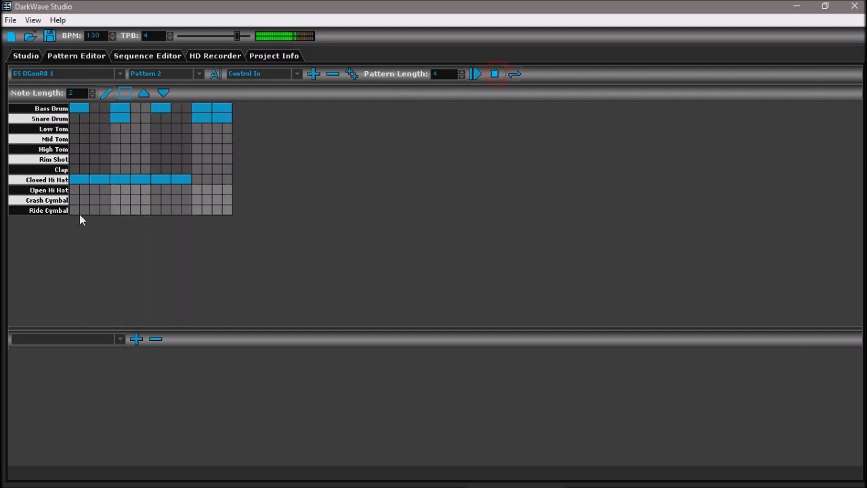
Rework the closed hi-hat notes near the end of Pattern 2 while it plays
left_click_drag(179, 179, 166, 178)
left_click(166, 178)
left_click(476, 75)
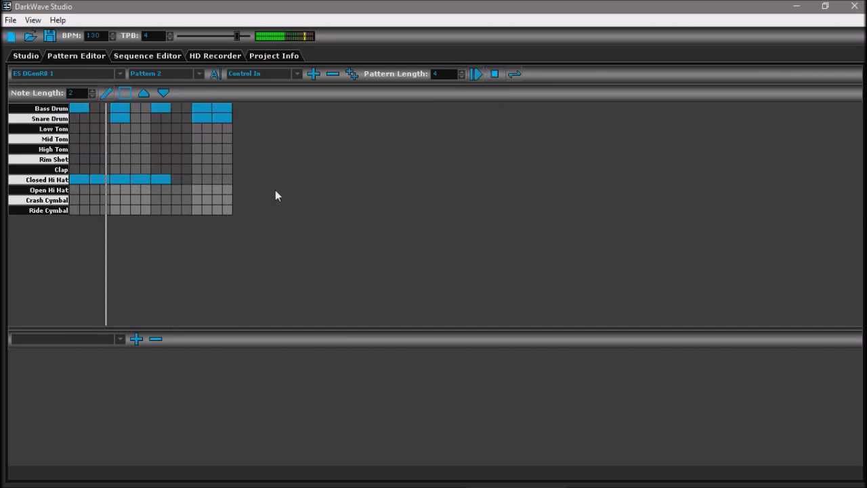
left_click_drag(195, 176, 217, 176)
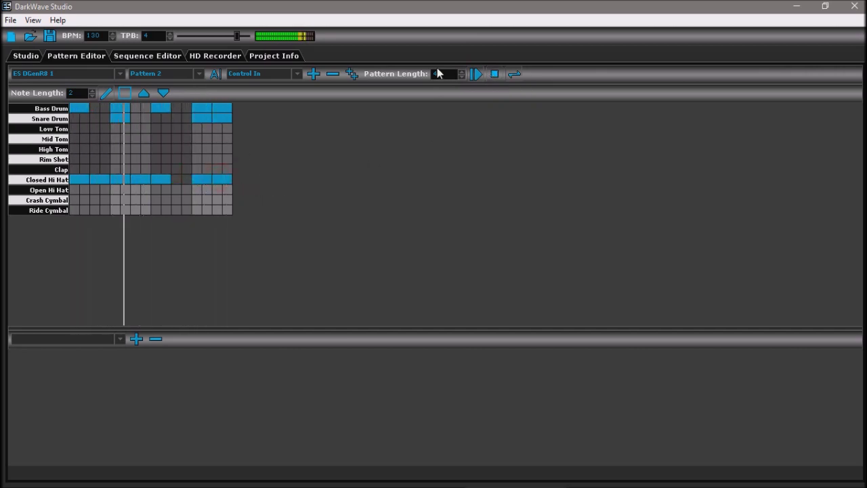
Place Pattern 2 in the fourth sequence slot and play the whole drum sequence
left_click(494, 75)
left_click(159, 55)
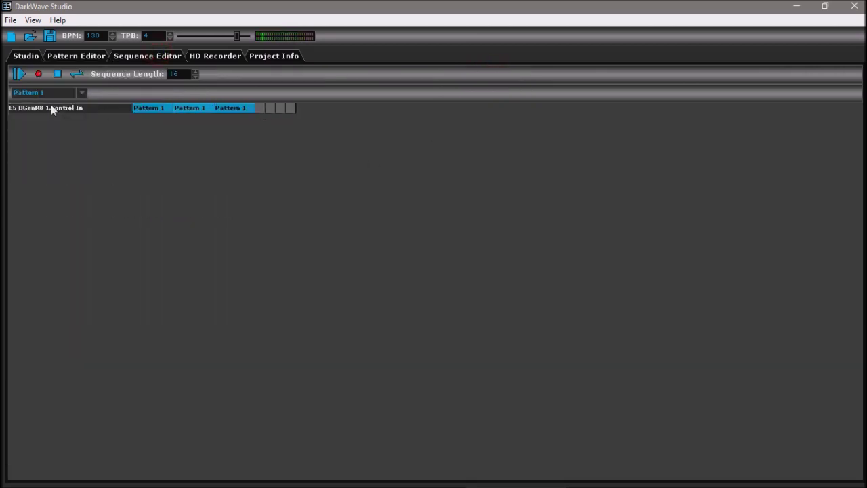
left_click(81, 93)
left_click(56, 120)
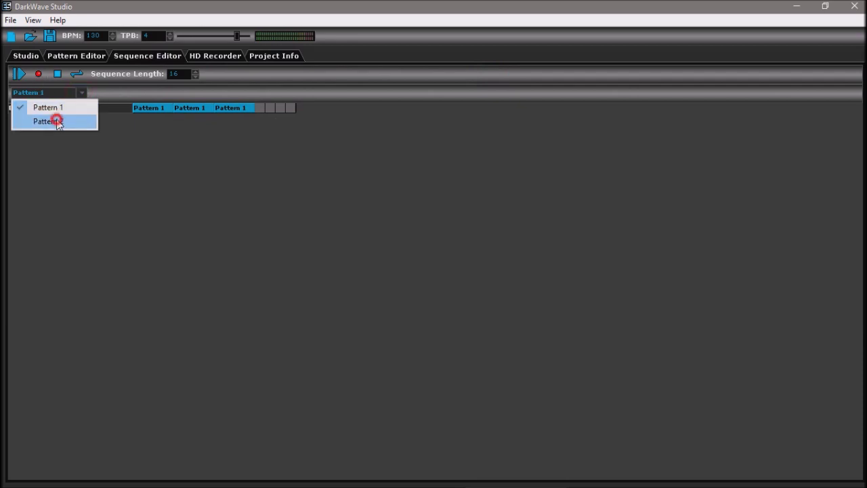
left_click(260, 109)
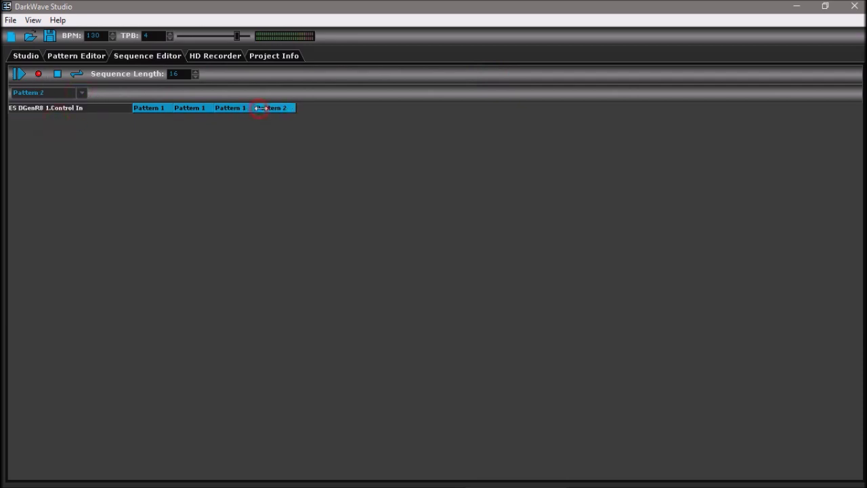
left_click(76, 74)
left_click(27, 75)
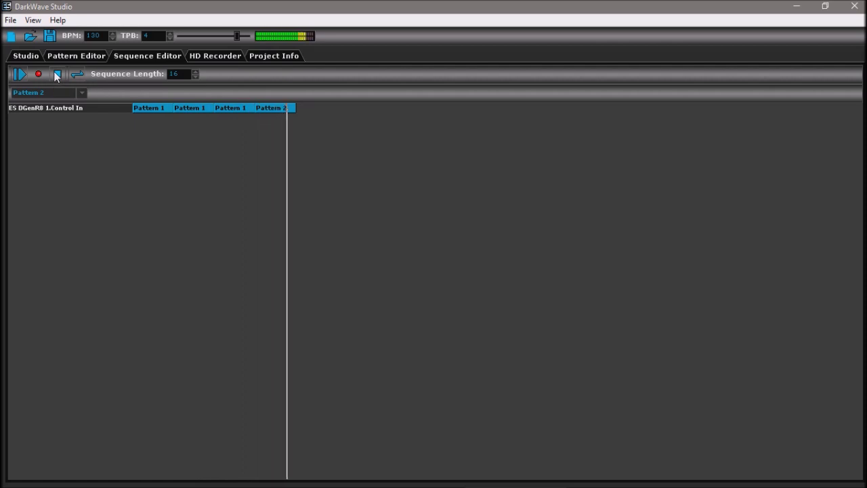
left_click(57, 75)
Move the DGenR8 panel aside and add a VST T-Force Alpha Plus synth, opening its panel
left_click(31, 57)
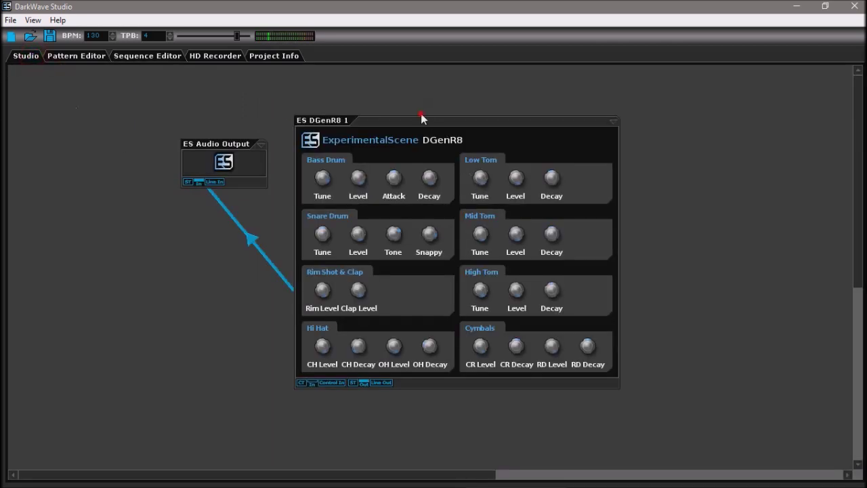
left_click_drag(423, 118, 183, 227)
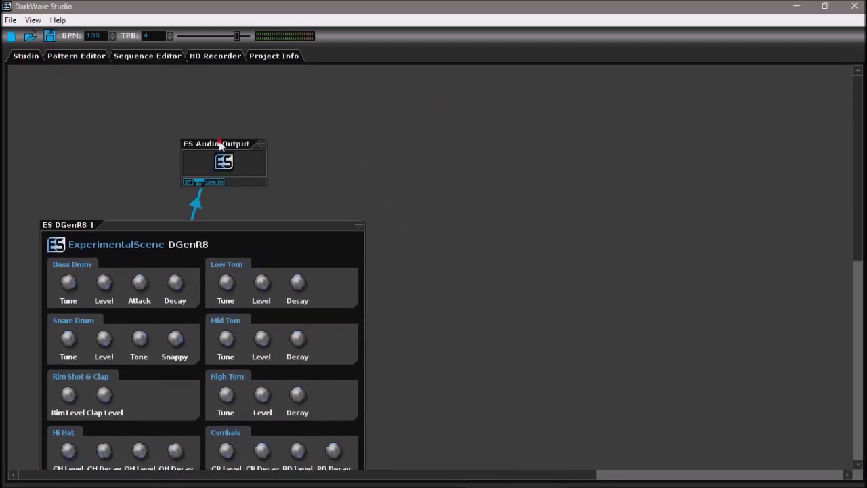
left_click_drag(219, 144, 210, 105)
right_click(398, 130)
mouse_move(421, 146)
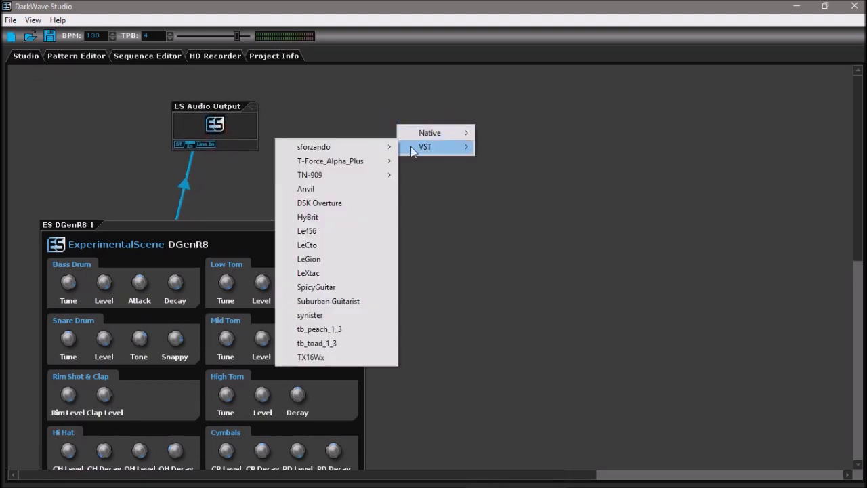
mouse_move(366, 162)
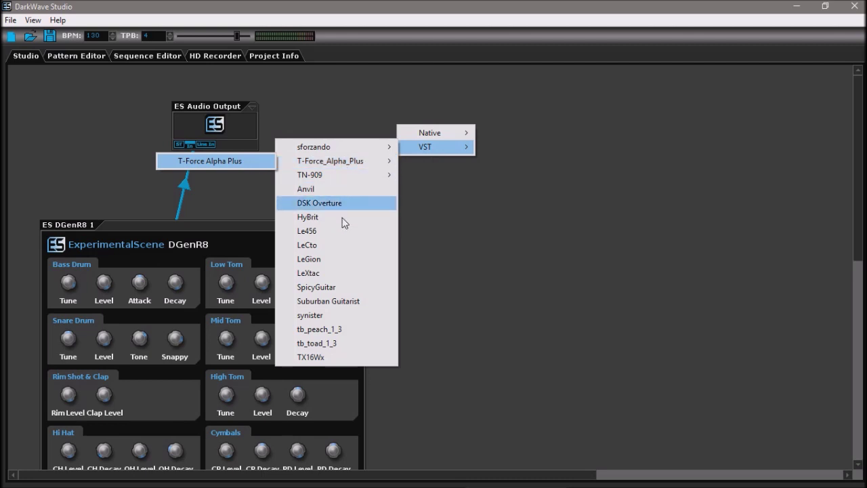
left_click(255, 161)
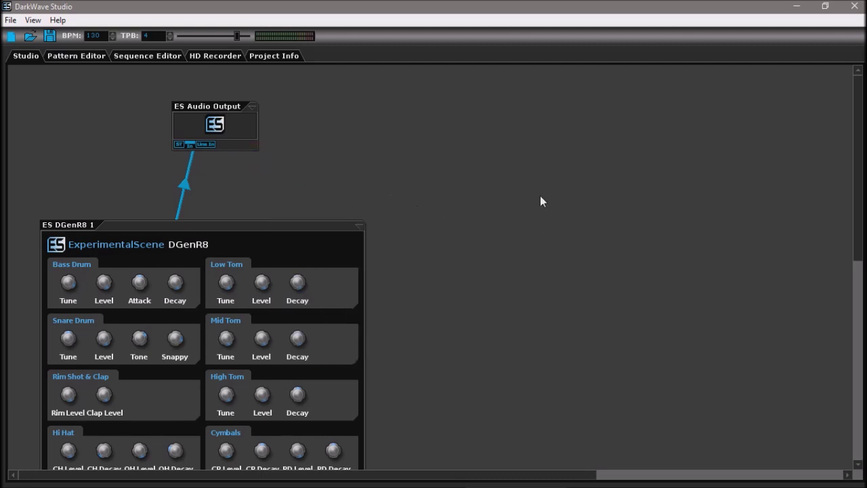
left_click(479, 162)
Step the T-Force Alpha Plus to the Trancelead 03 preset and view EFFECTS page 2
left_click_drag(499, 129, 356, 77)
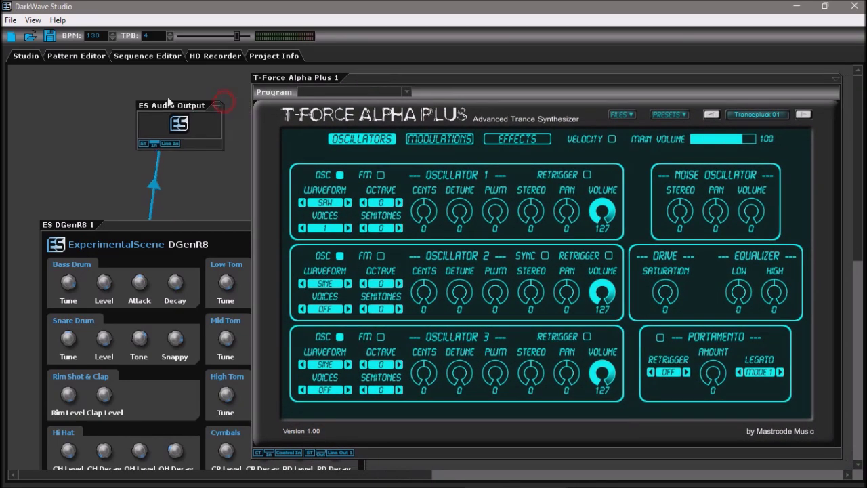
left_click_drag(379, 79, 369, 78)
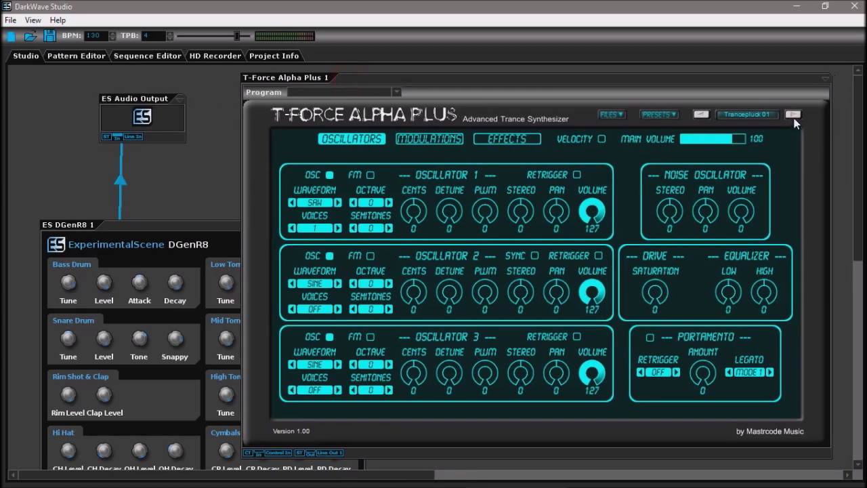
left_click(792, 115)
left_click(792, 115)
left_click(792, 115)
left_click(478, 139)
left_click(391, 201)
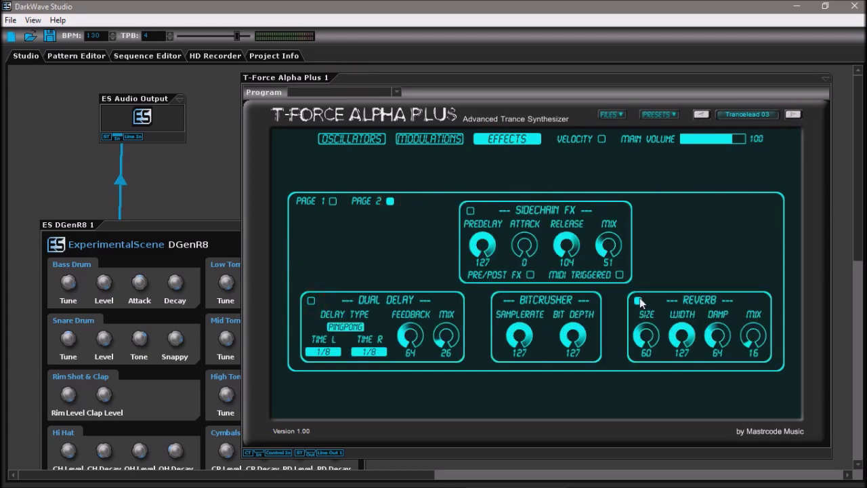
Cable the synth's Line Out 1 into the ES Audio Output input
left_click_drag(317, 451, 117, 136)
left_click_drag(180, 237, 159, 427)
left_click_drag(420, 81, 532, 66)
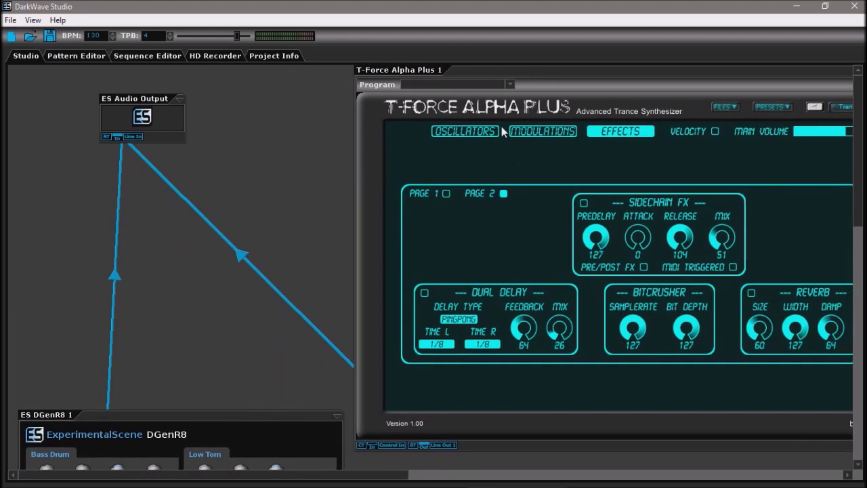
Create a new Pattern 1 for T-Force Alpha Plus 1 with pattern length 8
left_click(73, 55)
left_click(126, 55)
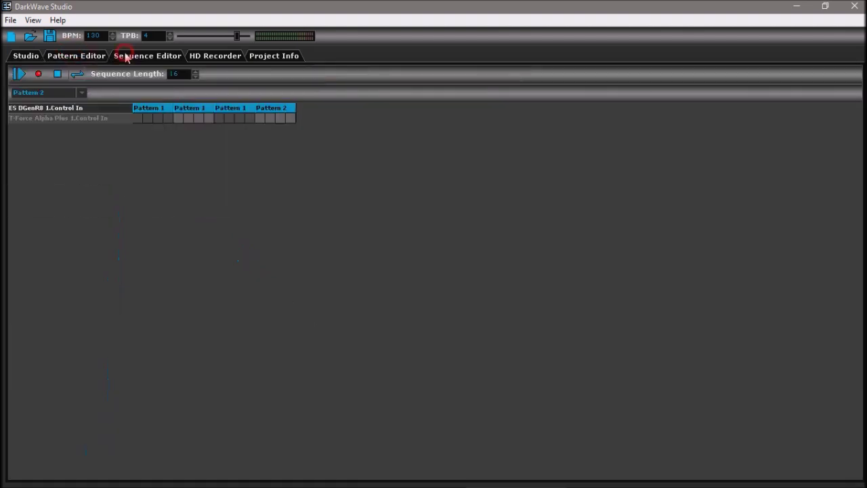
left_click(86, 57)
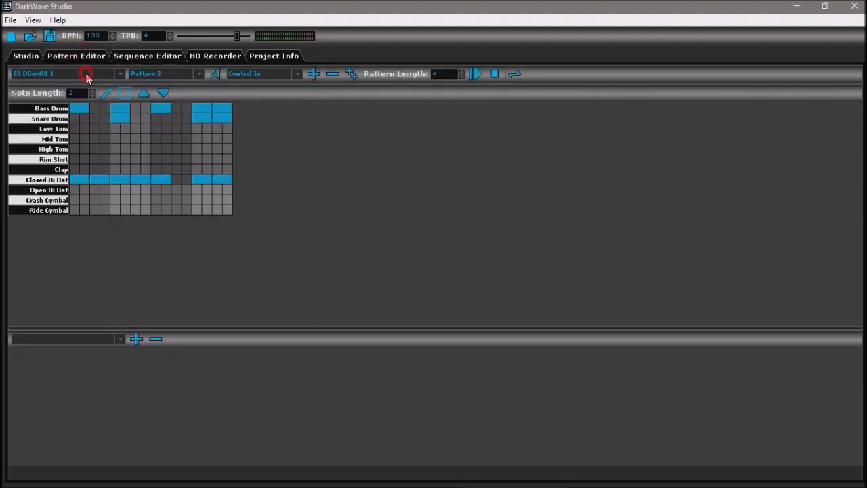
left_click(92, 74)
left_click(88, 101)
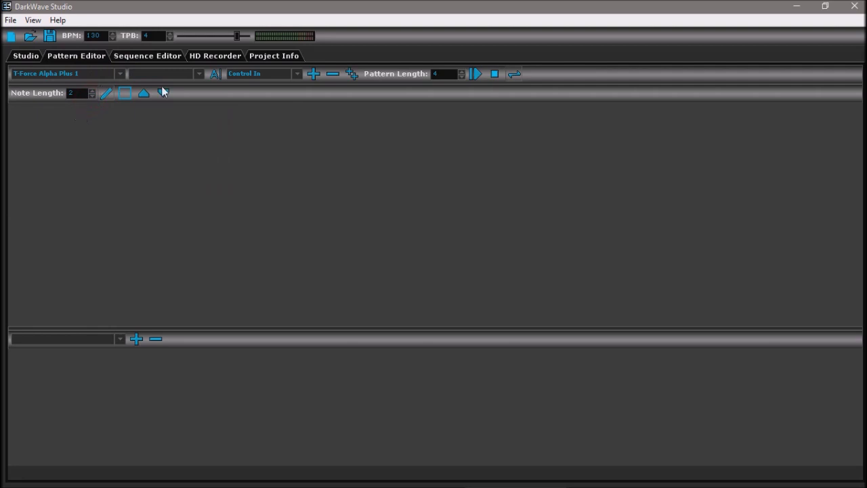
left_click(318, 76)
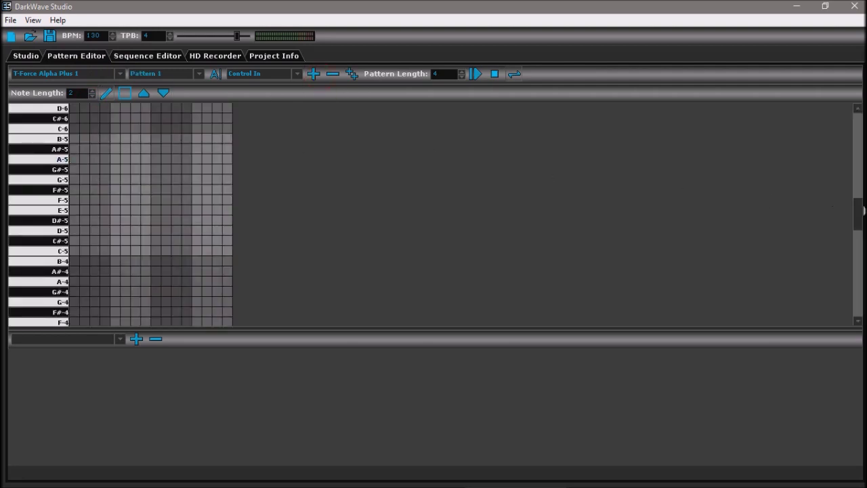
left_click_drag(862, 210, 857, 203)
double_click(452, 73)
type("8")
key("Return")
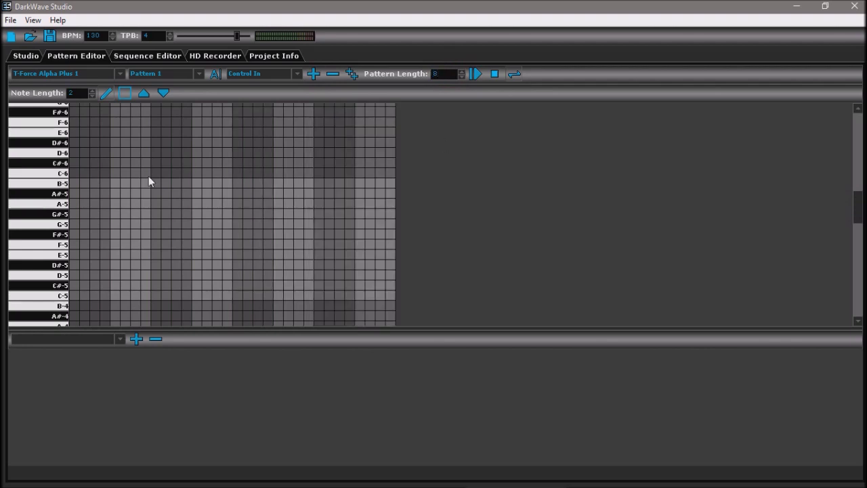
Draw G#-5 notes across the first half and B-5 across the second, then play it back
left_click(59, 183)
left_click(58, 214)
left_click(63, 224)
left_click(68, 214)
left_click_drag(71, 213, 212, 217)
left_click(46, 183)
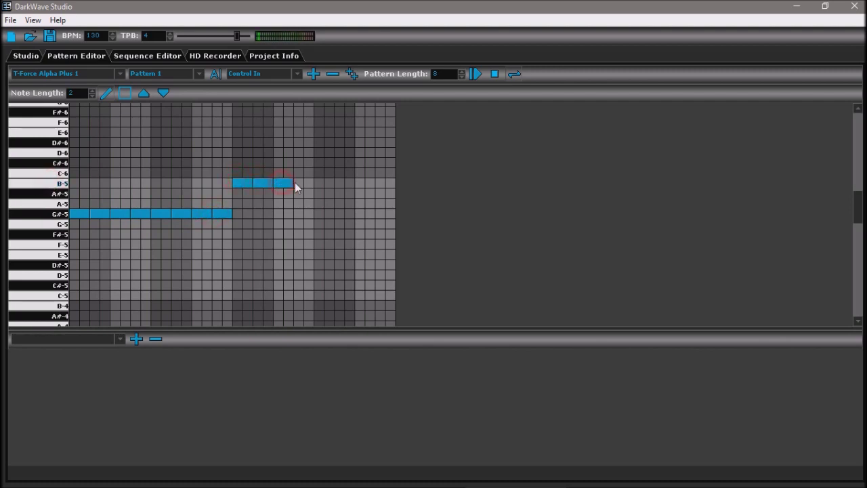
left_click_drag(294, 182, 330, 182)
left_click(475, 74)
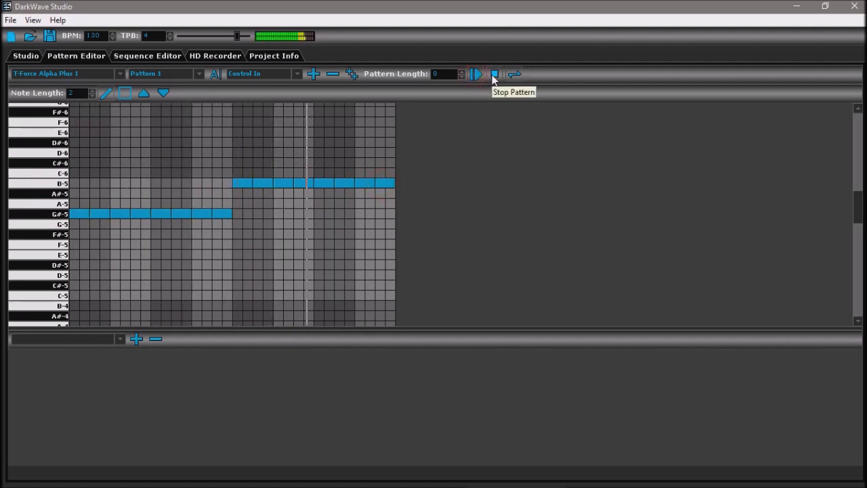
left_click(494, 75)
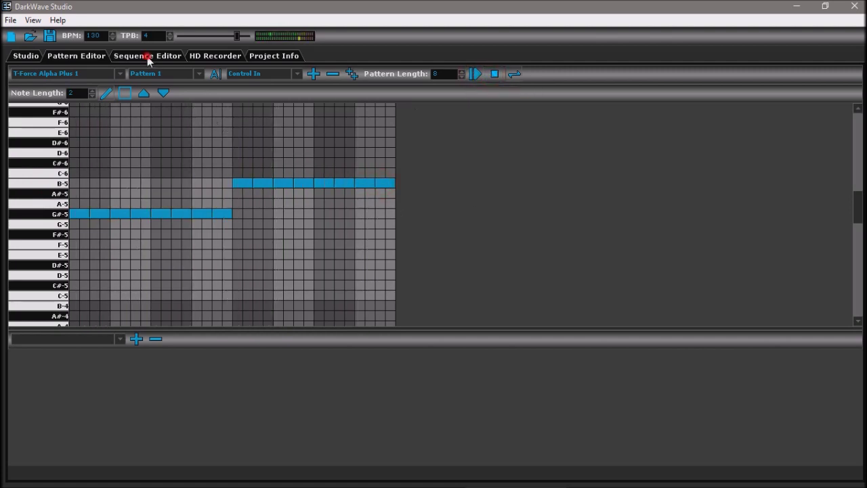
Place two Pattern 1 blocks on the T-Force Alpha Plus track and play the sequence
left_click(147, 57)
left_click(113, 119)
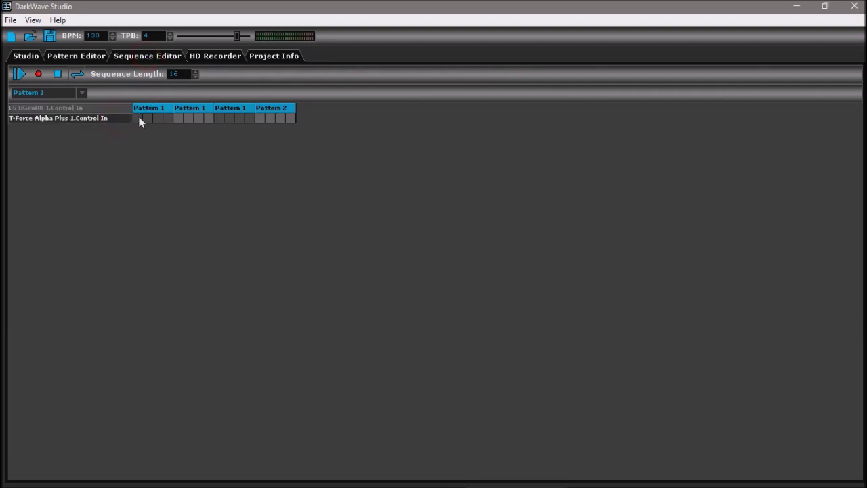
left_click_drag(138, 119, 195, 124)
left_click(217, 119)
left_click(19, 73)
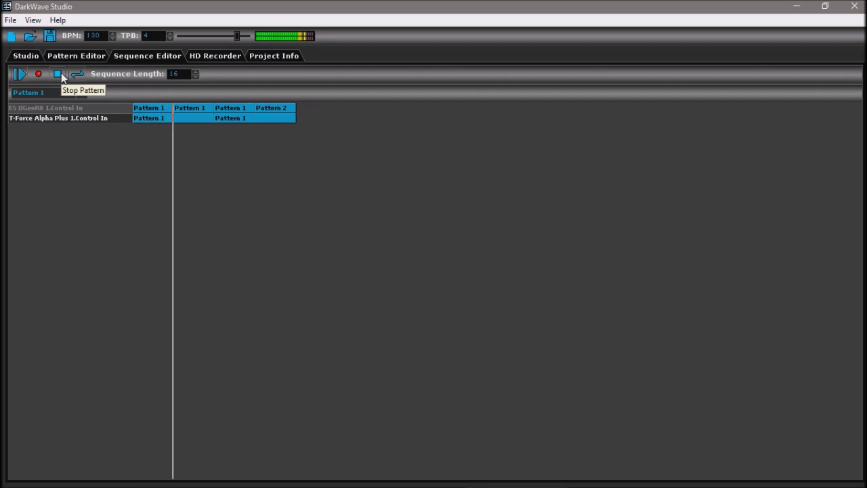
left_click(59, 75)
Check the synth cable's gain control, replay the sequence, and return to the studio canvas
left_click(26, 56)
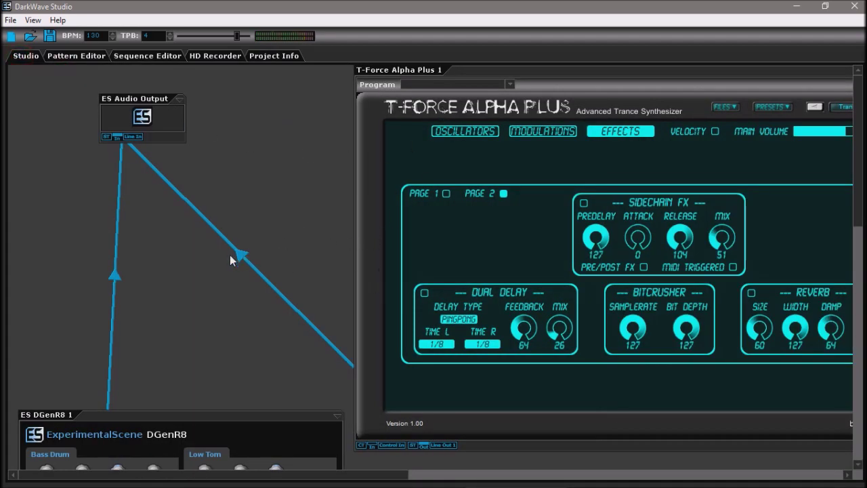
left_click(241, 255)
left_click(139, 57)
left_click(20, 73)
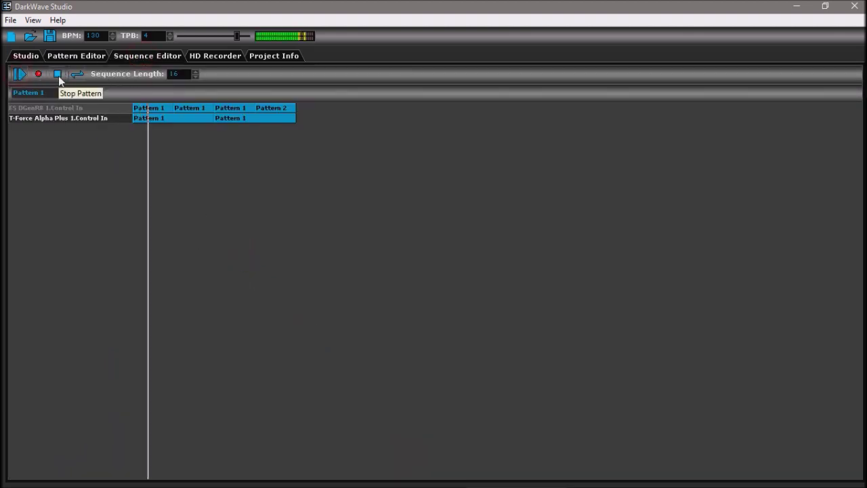
left_click(57, 74)
left_click(25, 55)
left_click_drag(489, 67, 347, 137)
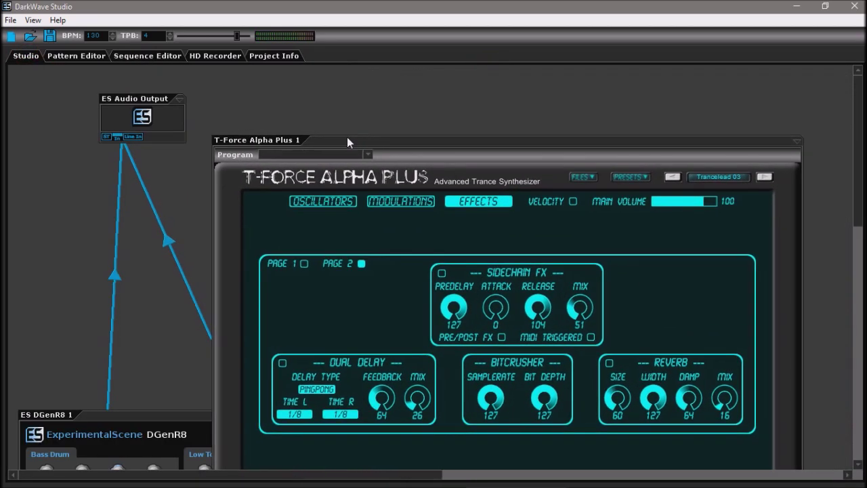
Add a synister synth module to the canvas and open its control panel
right_click(419, 96)
mouse_move(449, 116)
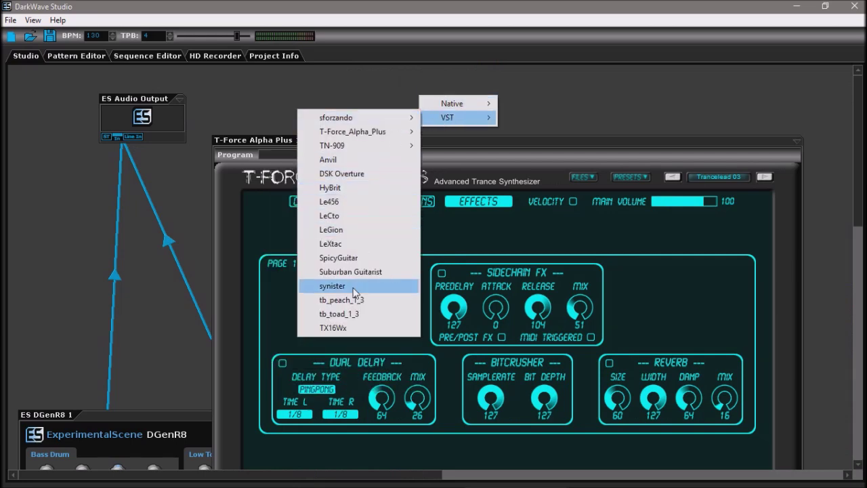
left_click(352, 290)
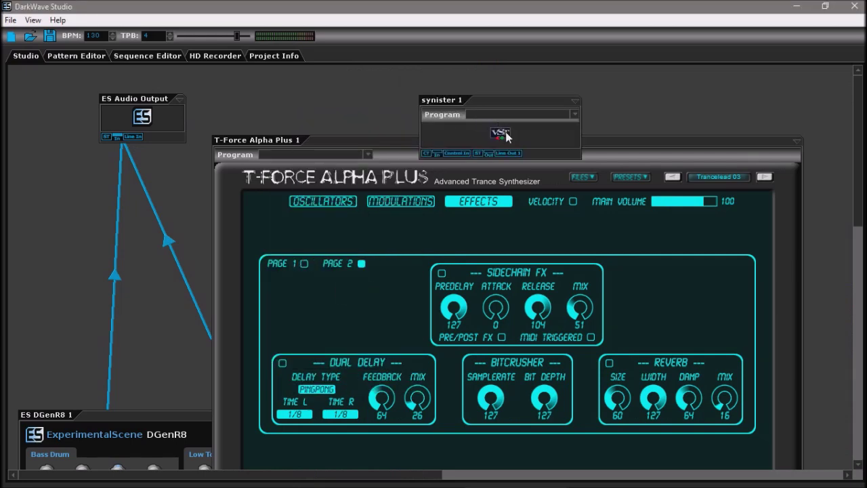
double_click(501, 133)
left_click_drag(522, 104, 434, 75)
Rearrange the canvas, moving the T-Force Alpha Plus window down and right
scroll(860, 113, "down", 1)
scroll(850, 109, "up", 1)
scroll(854, 122, "down", 3)
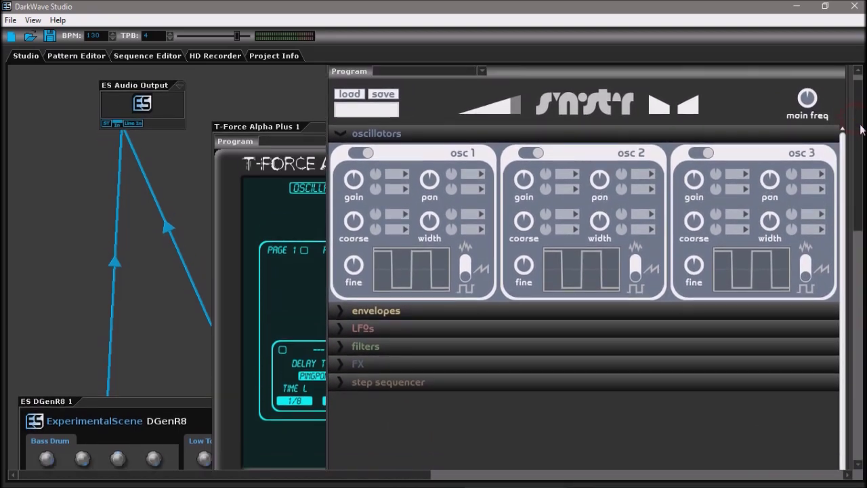
scroll(850, 136, "up", 1)
scroll(851, 135, "up", 2)
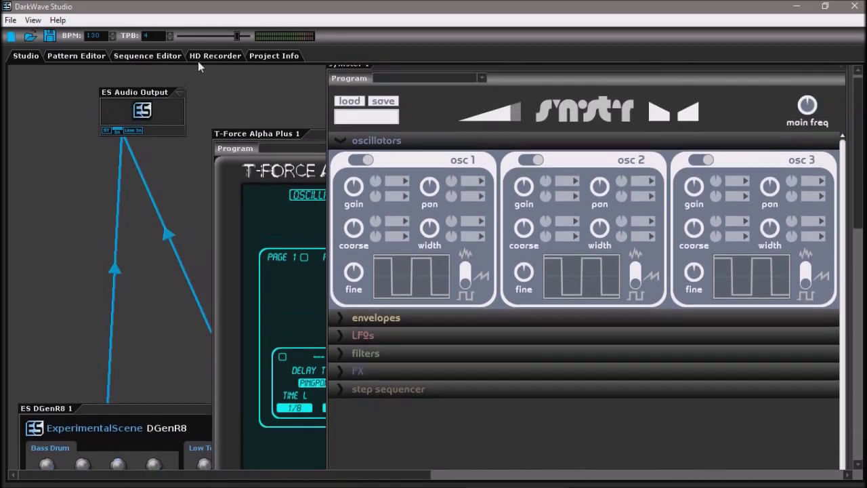
left_click_drag(147, 92, 120, 170)
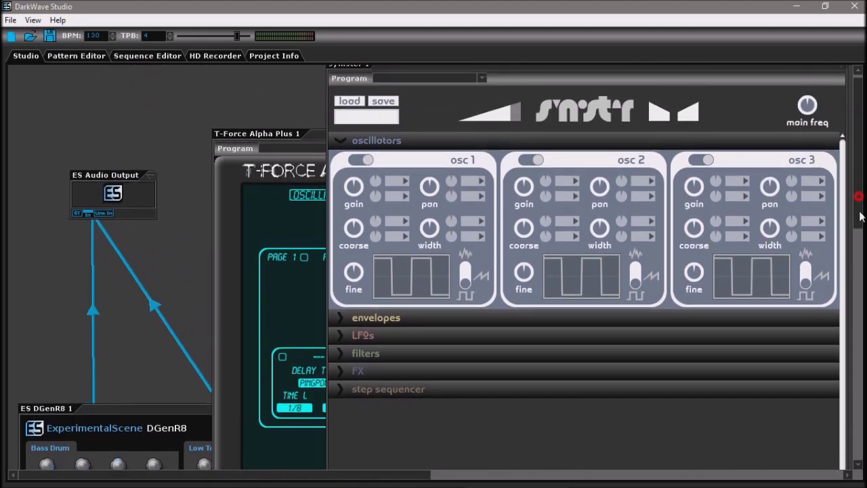
left_click_drag(859, 193, 862, 245)
scroll(861, 246, "up", 1)
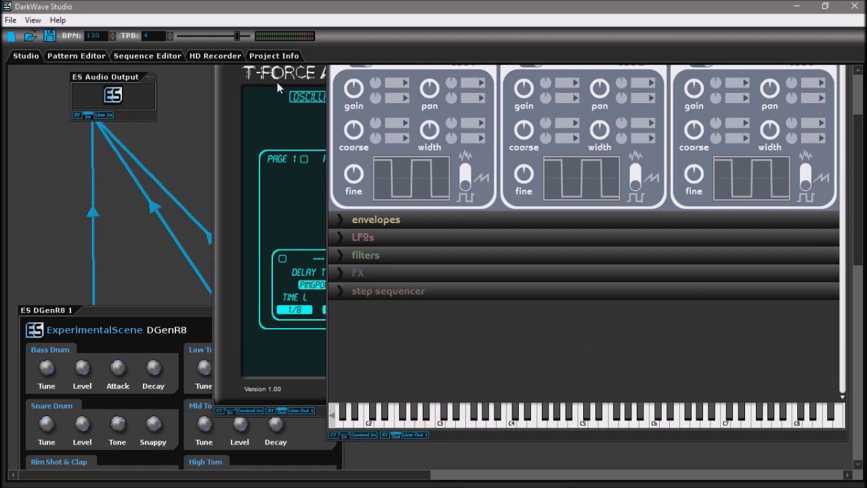
scroll(857, 264, "up", 5)
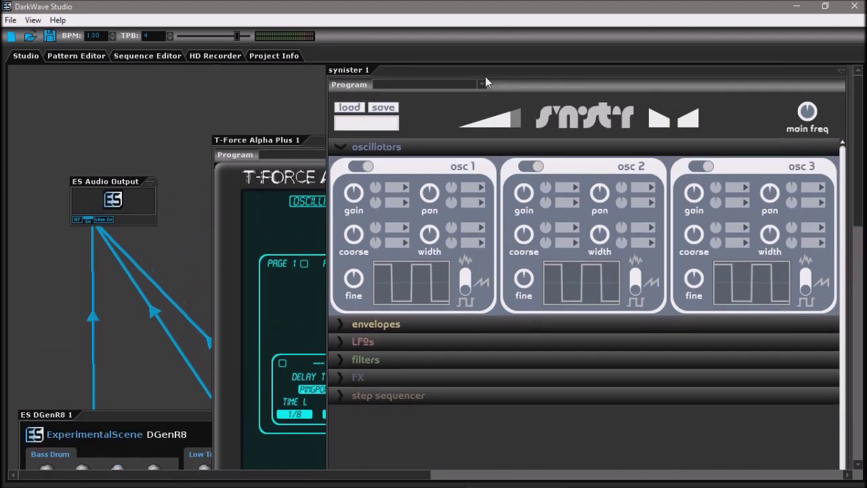
left_click_drag(485, 75, 549, 79)
left_click_drag(325, 139, 392, 209)
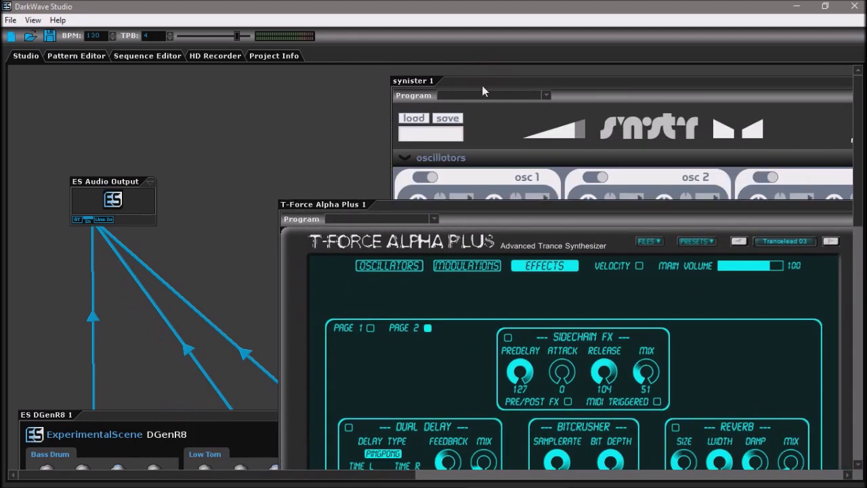
Load the le wob.xml patch into synister 1
left_click_drag(483, 89, 487, 84)
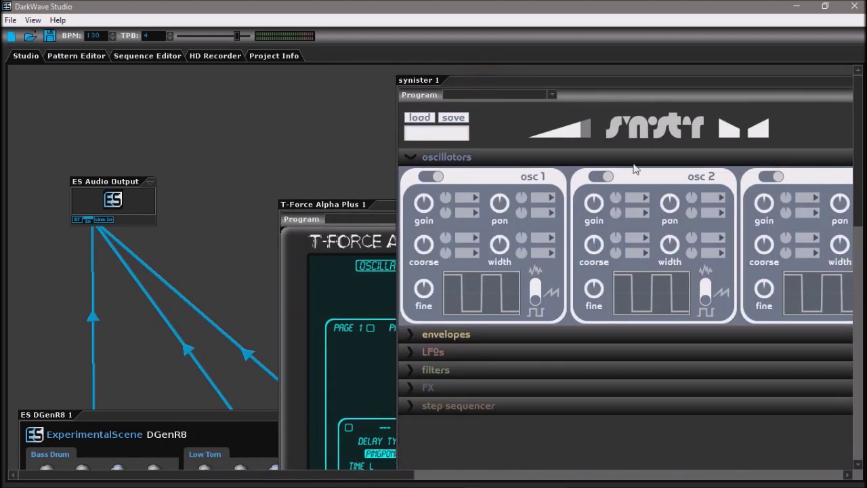
left_click(418, 120)
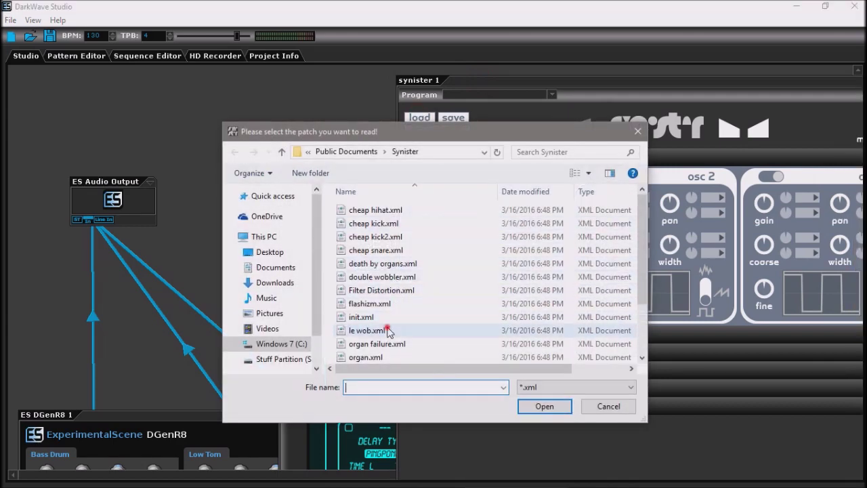
double_click(366, 330)
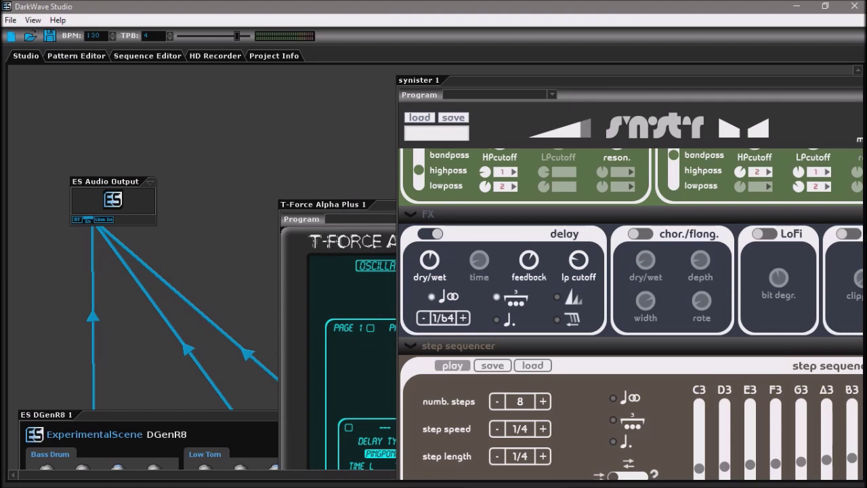
Add a new Pattern 1 for synister 1 in the Pattern Editor
left_click(91, 56)
left_click(106, 76)
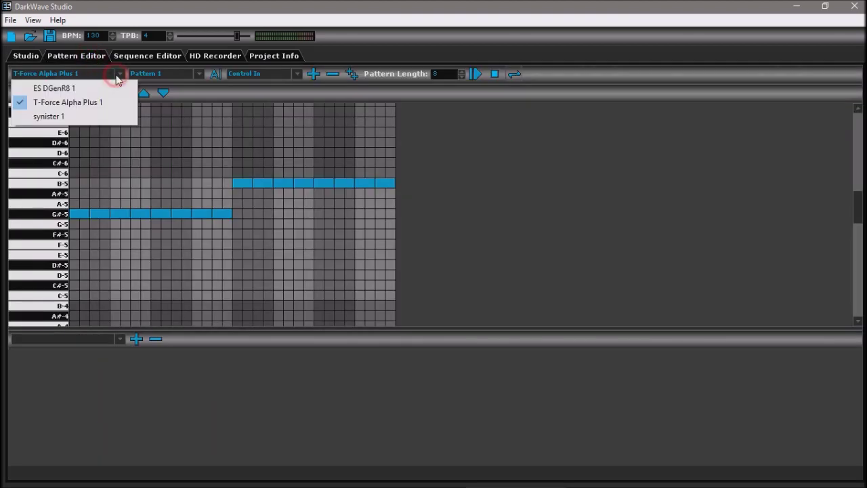
left_click(62, 117)
left_click(309, 74)
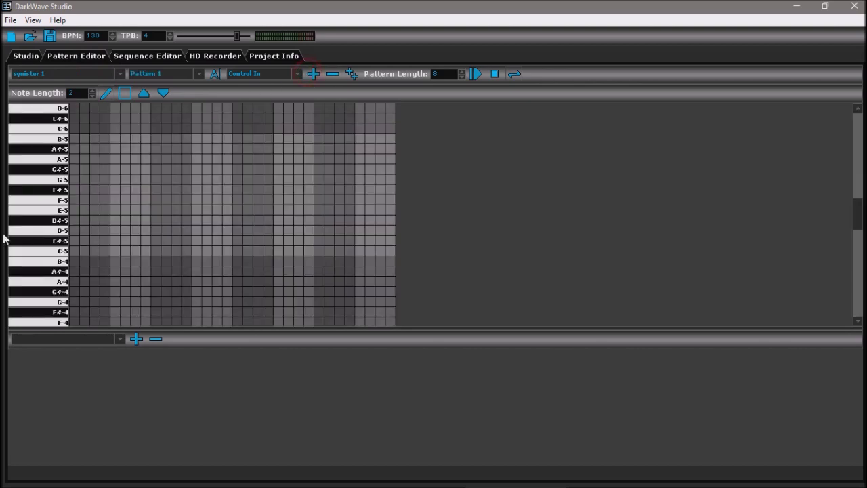
Draw a long G-5 note followed by a long A#-5 note
left_click_drag(42, 231, 53, 192)
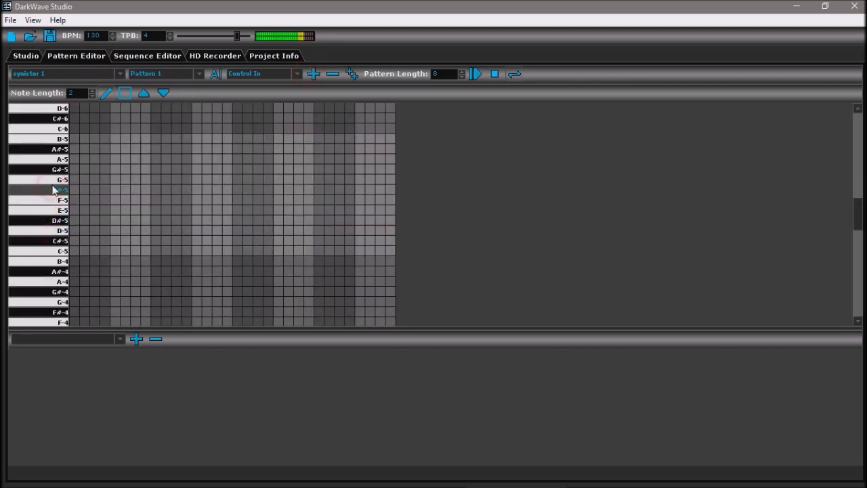
left_click(60, 182)
left_click(60, 182)
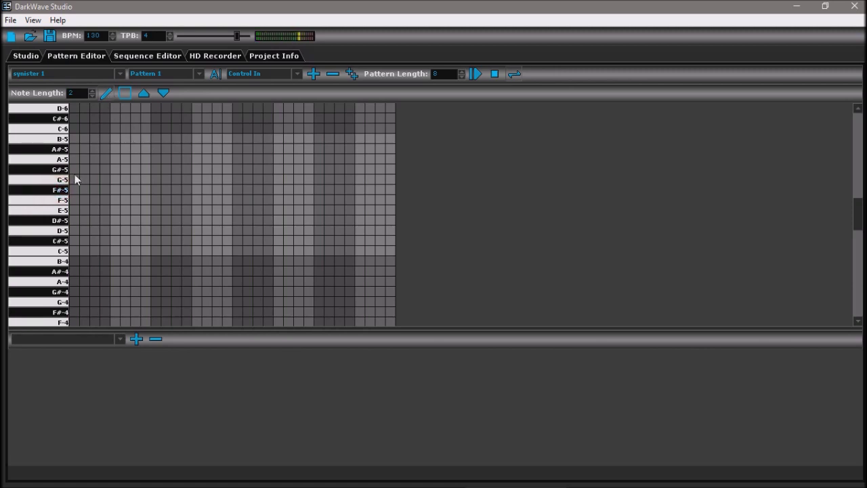
left_click_drag(75, 180, 219, 174)
left_click(61, 149)
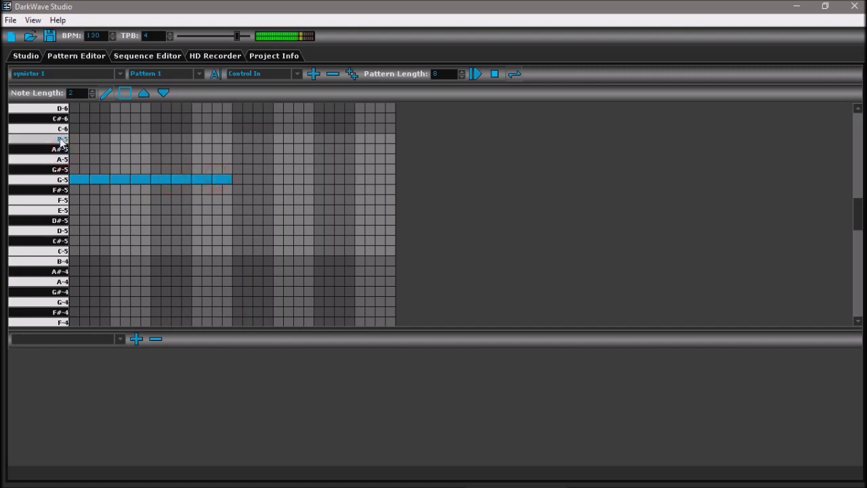
left_click_drag(234, 148, 392, 149)
Put two Pattern 1 blocks on the synister 1 track, play the song, and return to Studio
left_click(156, 59)
left_click(199, 59)
left_click(157, 57)
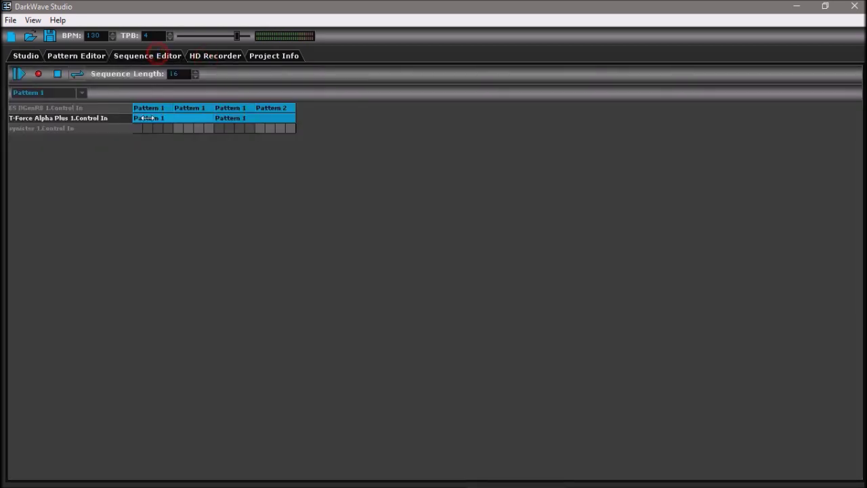
left_click(94, 128)
left_click(138, 128)
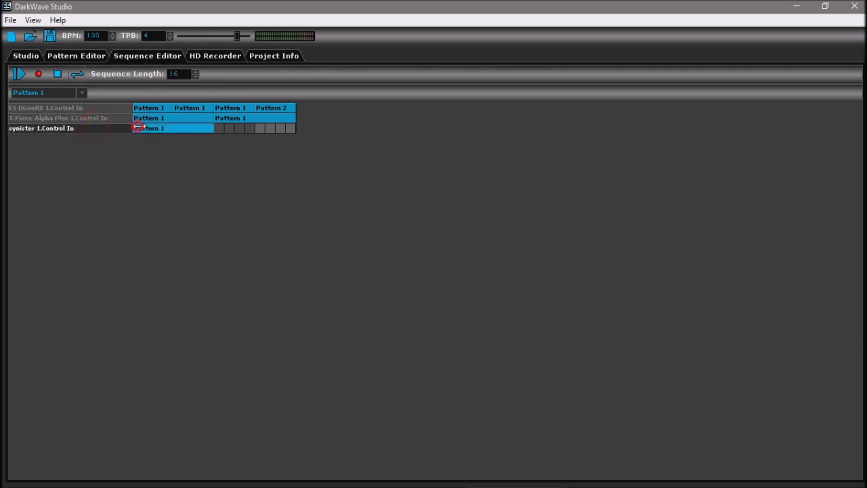
left_click(225, 128)
left_click(19, 74)
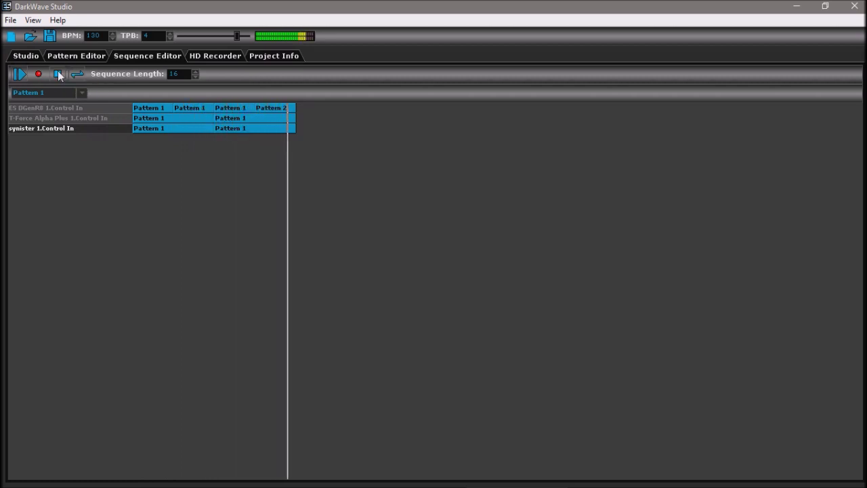
left_click(57, 59)
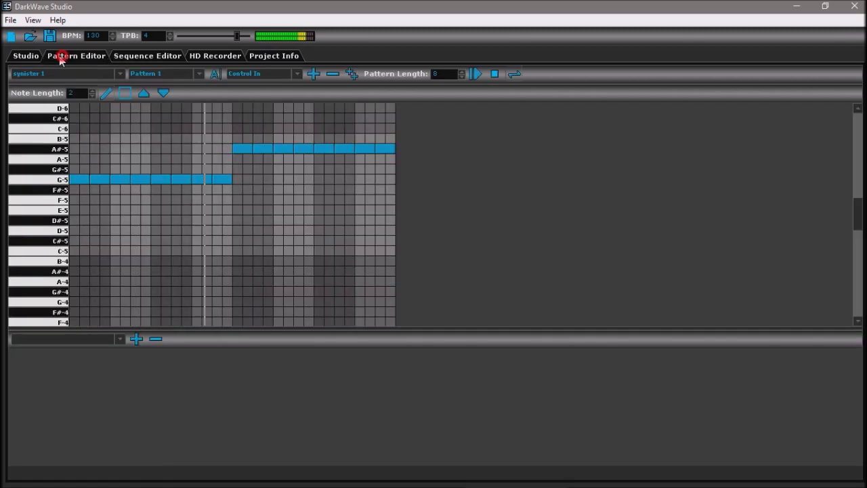
left_click(33, 57)
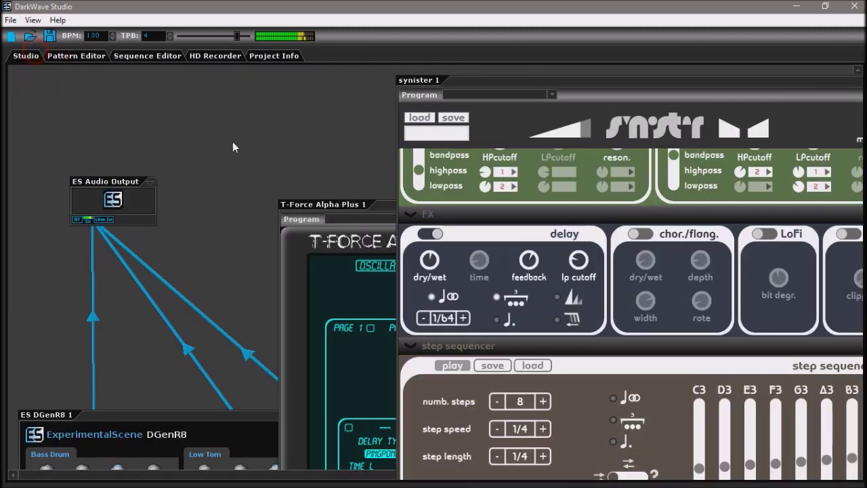
Lower then restore the middle cable's fader level, then stop the song in the Sequence Editor
mouse_move(344, 211)
left_mouse_down()
mouse_move(305, 312)
mouse_move(347, 288)
mouse_move(353, 268)
left_mouse_up()
left_click(240, 358)
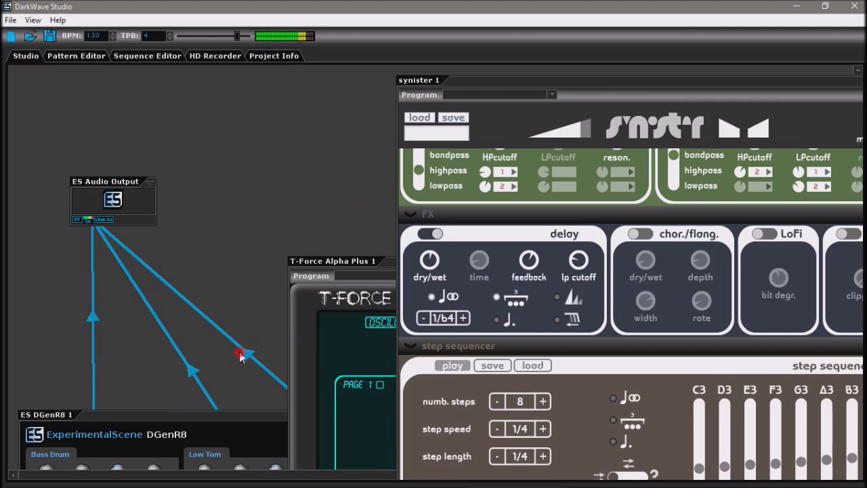
left_click(193, 371)
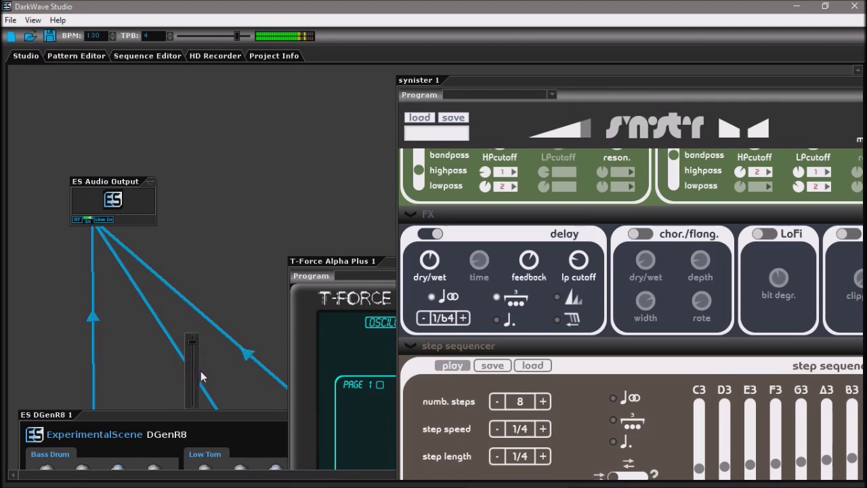
left_click_drag(201, 377, 214, 390)
left_click_drag(214, 390, 213, 369)
left_click_drag(342, 263, 313, 255)
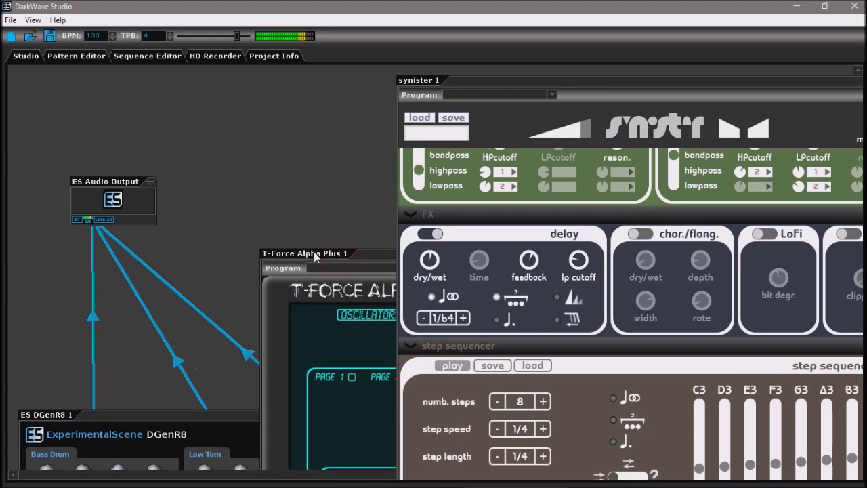
left_click(137, 57)
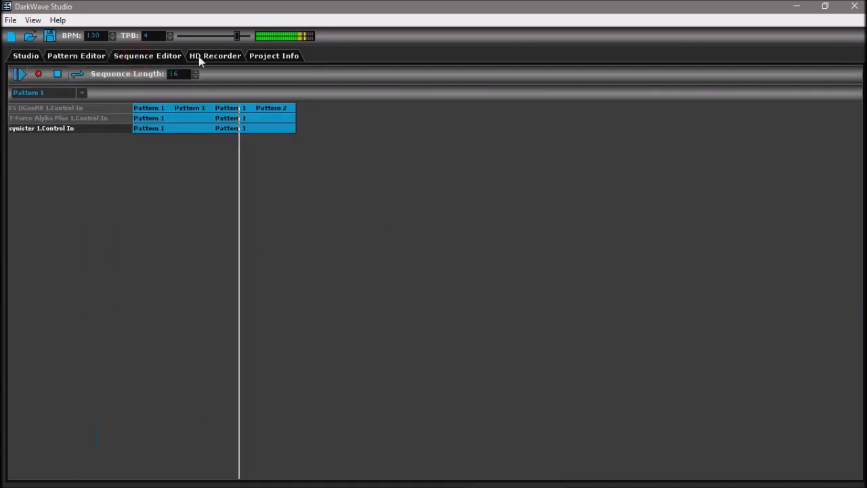
left_click(57, 74)
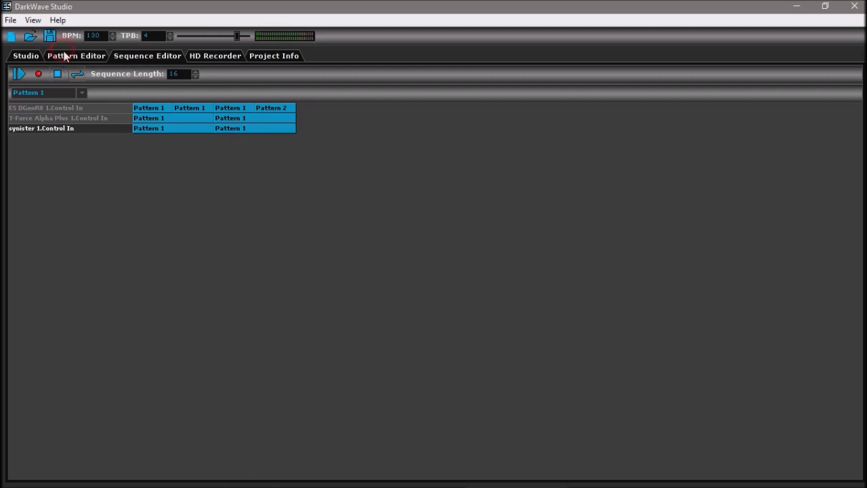
Redraw synister's G-5 run as one continuous note across the first half
left_click(73, 57)
left_click(56, 179)
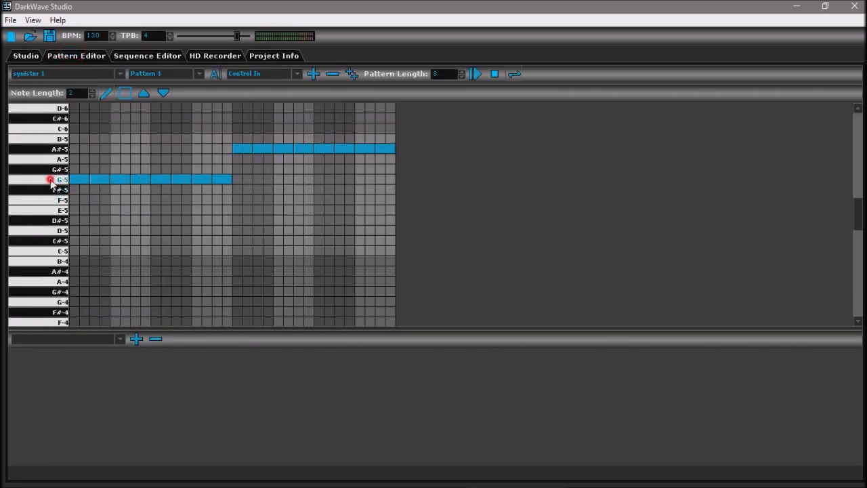
left_click(102, 180)
left_click(133, 180)
left_click(212, 179)
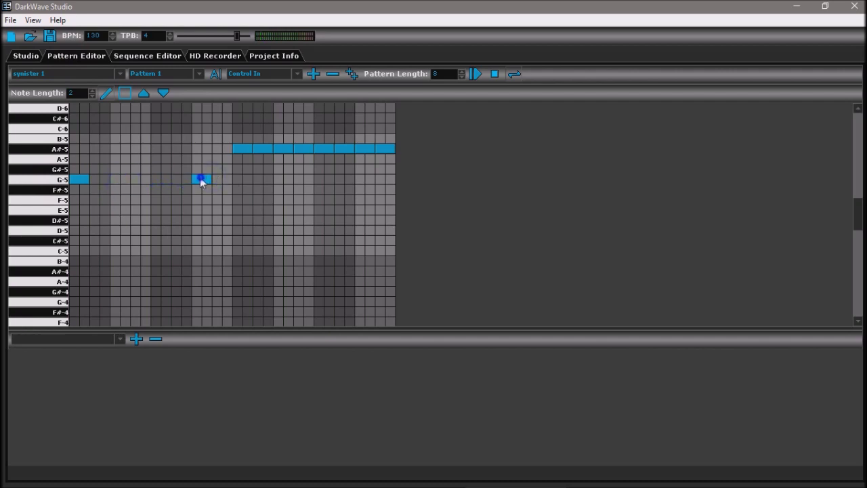
left_click_drag(88, 174, 234, 184)
Redraw the A#-5 run as one continuous note stretching to the pattern's end
left_click_drag(263, 148, 386, 148)
left_click_drag(281, 148, 394, 149)
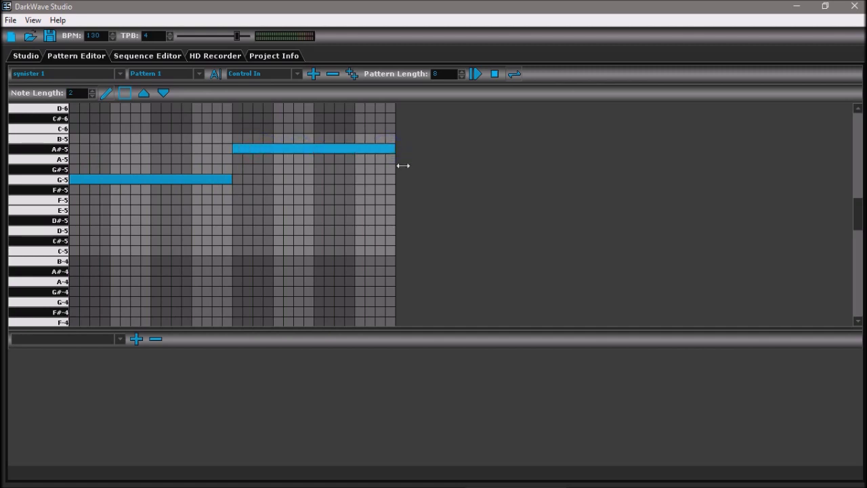
left_click(126, 57)
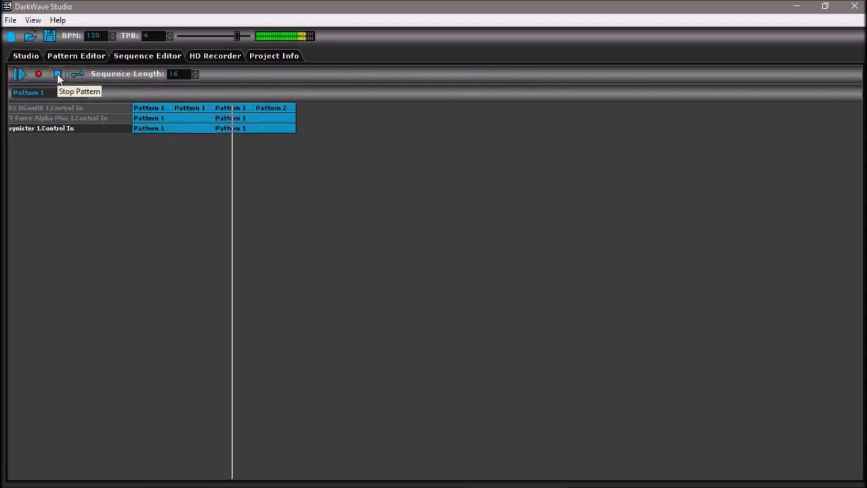
Stop song playback and cycle through the editor tabs, ending on the Studio canvas
left_click(58, 74)
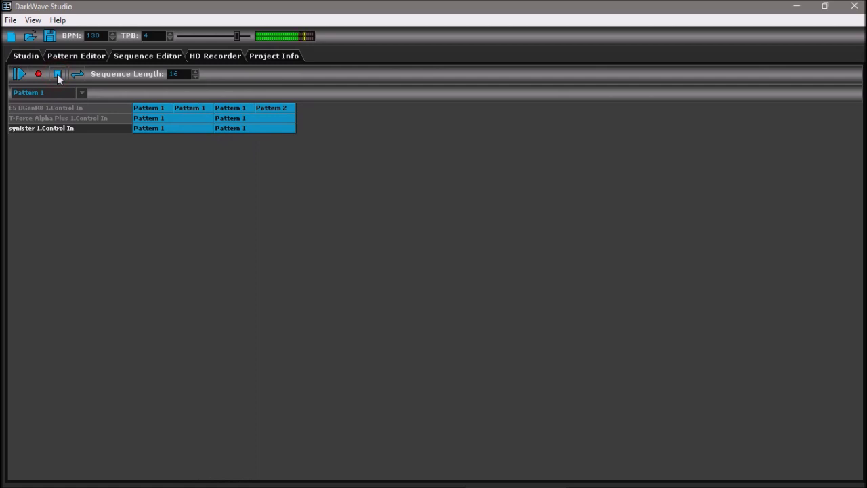
left_click(20, 55)
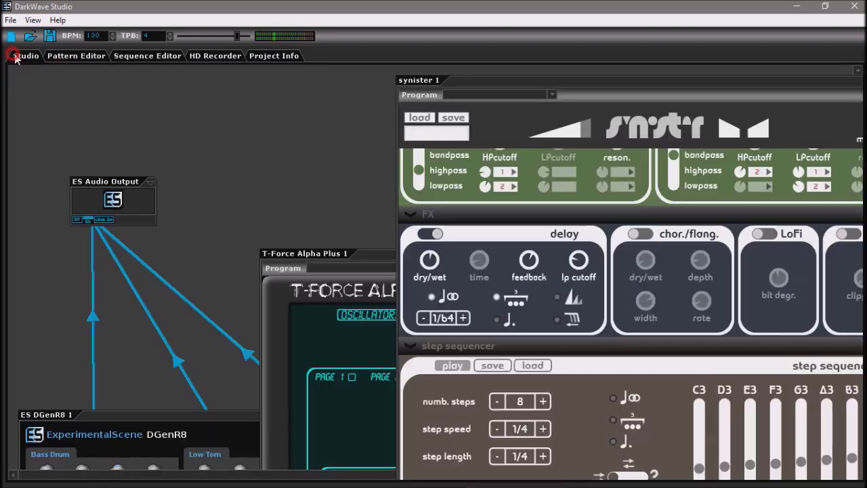
left_click(54, 56)
left_click(147, 55)
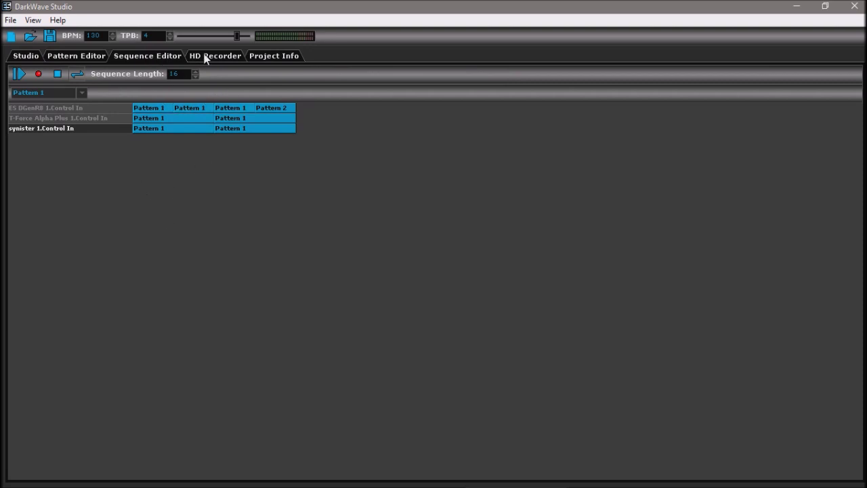
left_click(30, 56)
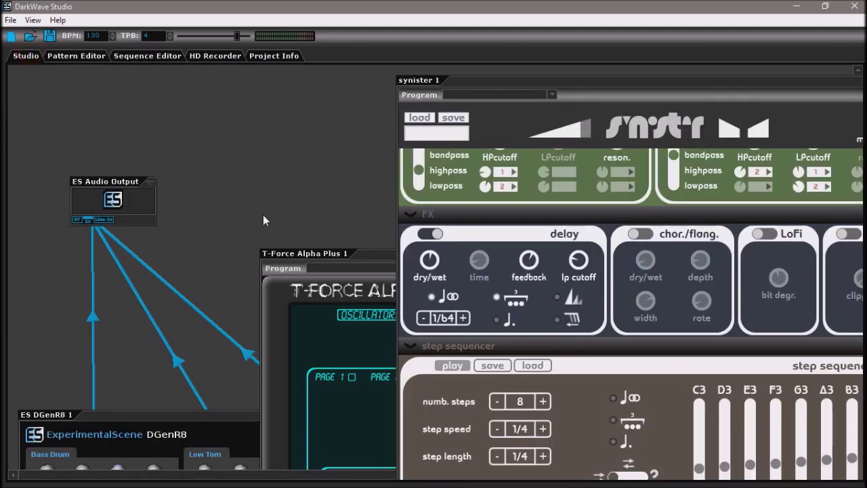
Disconnect the first instrument cable from ES Audio Output
right_click(187, 368)
right_click(208, 349)
right_click(189, 364)
right_click(190, 367)
left_click(204, 374)
Disconnect the remaining two cables and move ES Audio Output to the canvas's top-left
right_click(251, 354)
right_click(261, 318)
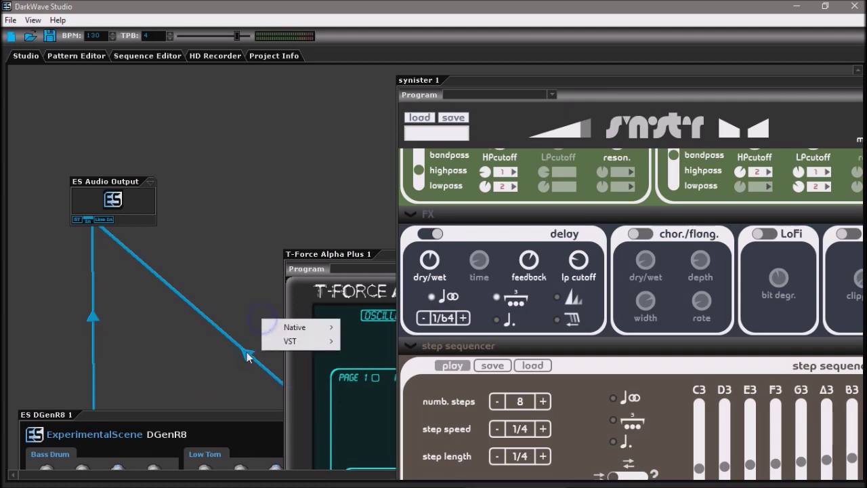
right_click(246, 353)
left_click(262, 361)
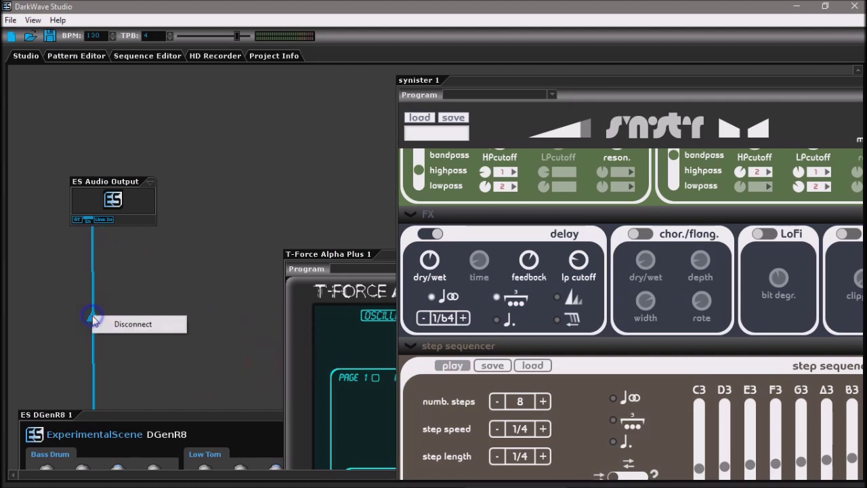
left_click(112, 324)
left_click_drag(118, 181, 71, 100)
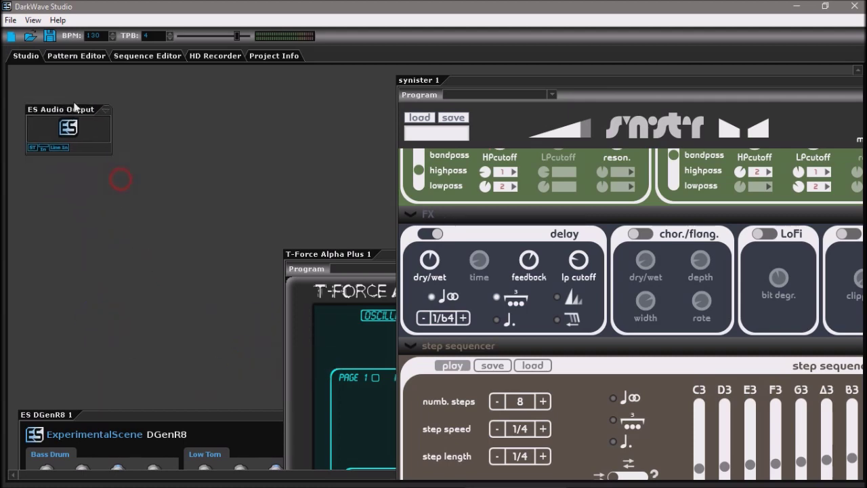
right_click(161, 124)
Add an ES HD Recorder Track (Stereo) module to the canvas via Native
mouse_move(179, 130)
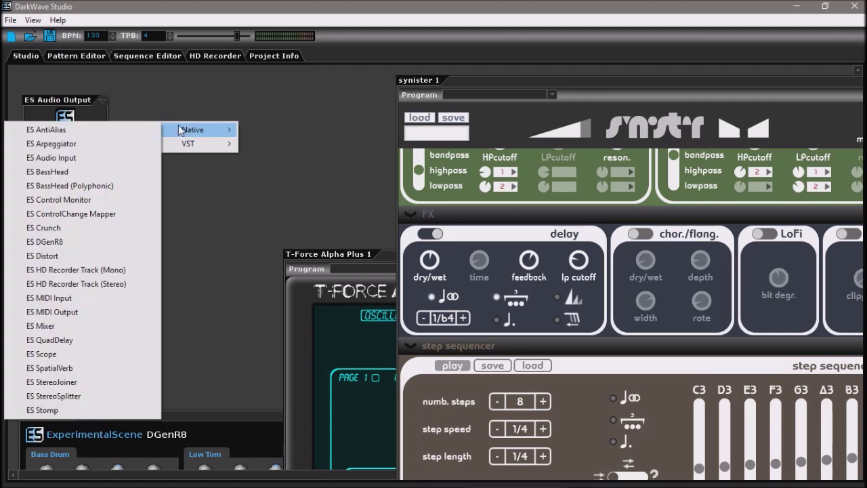
left_click(83, 289)
left_click_drag(207, 129, 191, 173)
Place the recorder below ES Audio Output and cable its Line Out into ES Audio Output's Line In
left_click_drag(133, 205, 60, 178)
left_click_drag(181, 204, 56, 138)
left_click_drag(559, 80, 630, 76)
left_click_drag(370, 252, 329, 248)
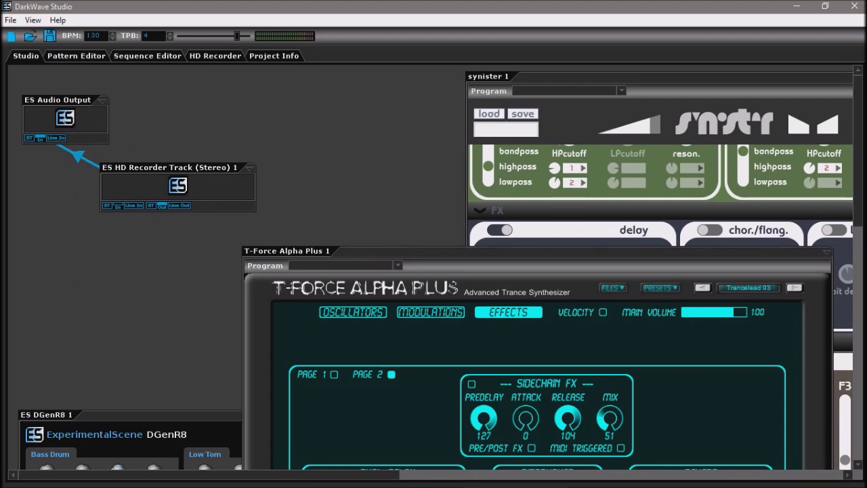
Move the recorder module lower and connect T-Force Alpha Plus's output to its input
scroll(858, 174, "down", 5)
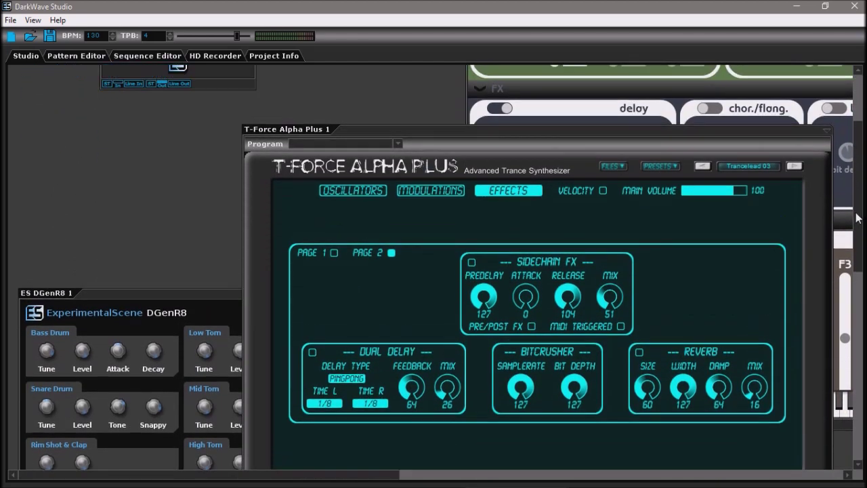
scroll(646, 171, "up", 3)
left_click_drag(211, 109, 176, 164)
scroll(861, 224, "down", 5)
scroll(861, 223, "up", 2)
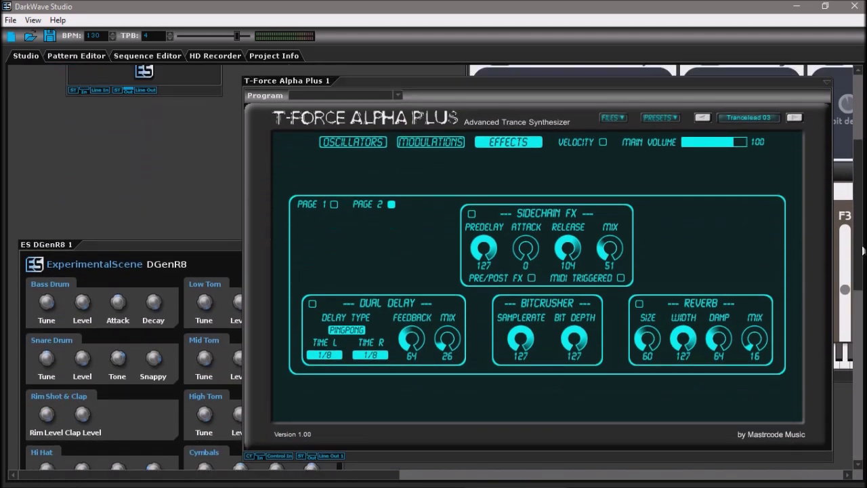
left_click_drag(325, 463, 84, 99)
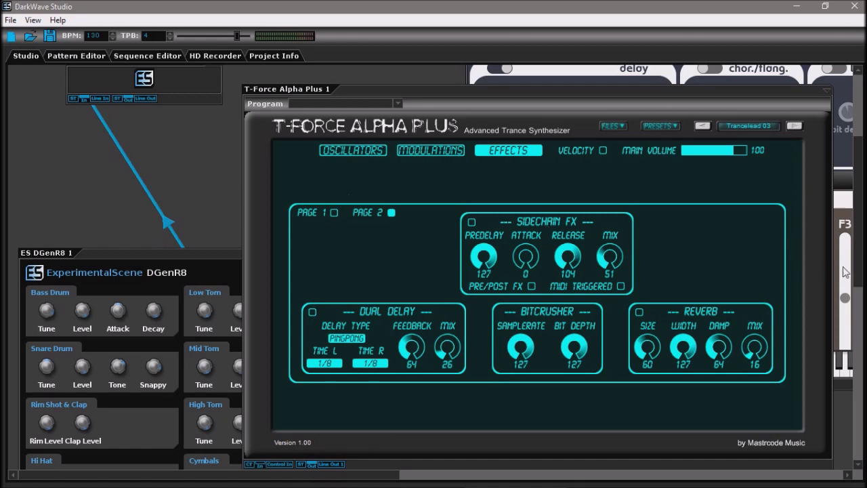
Connect DGenR8's output to the HD Recorder Track's input
scroll(850, 278, "down", 3)
scroll(853, 281, "up", 2)
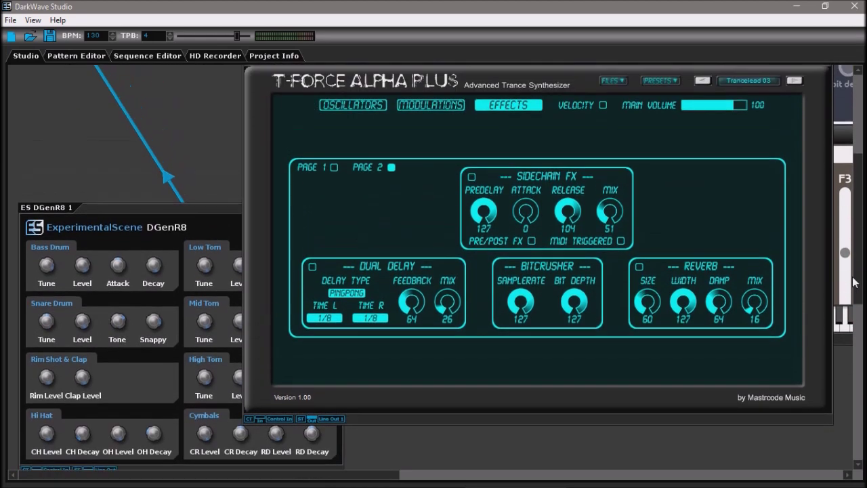
scroll(855, 283, "up", 3)
left_click_drag(145, 121, 136, 204)
scroll(859, 224, "down", 3)
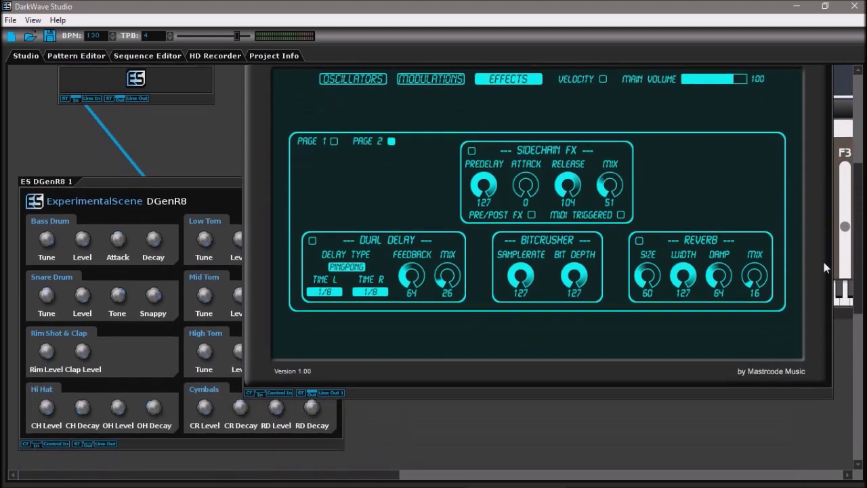
left_click(106, 444)
left_click_drag(97, 310, 85, 99)
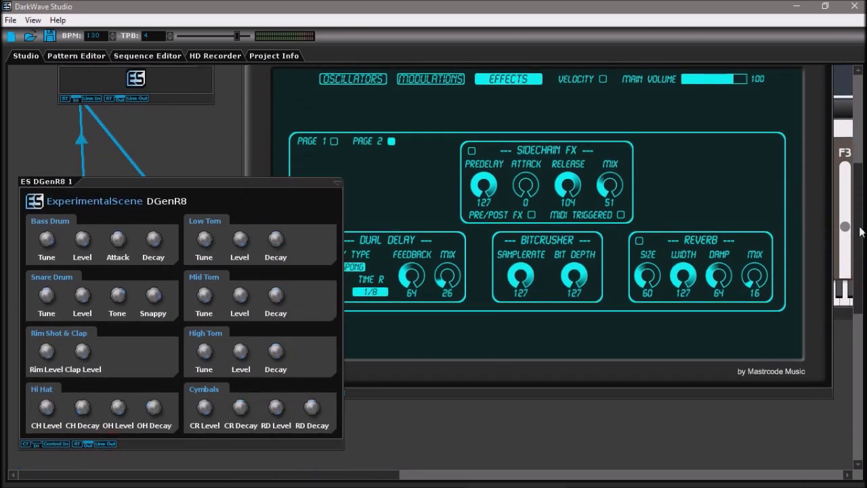
Connect synister's output to the recorder's Line In and show the Sequence Editor
scroll(860, 232, "up", 4)
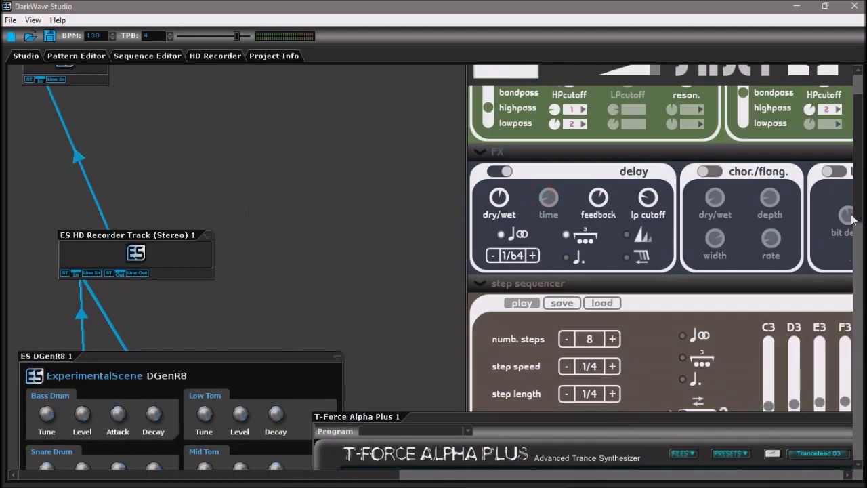
scroll(856, 274, "down", 4)
scroll(609, 251, "up", 2)
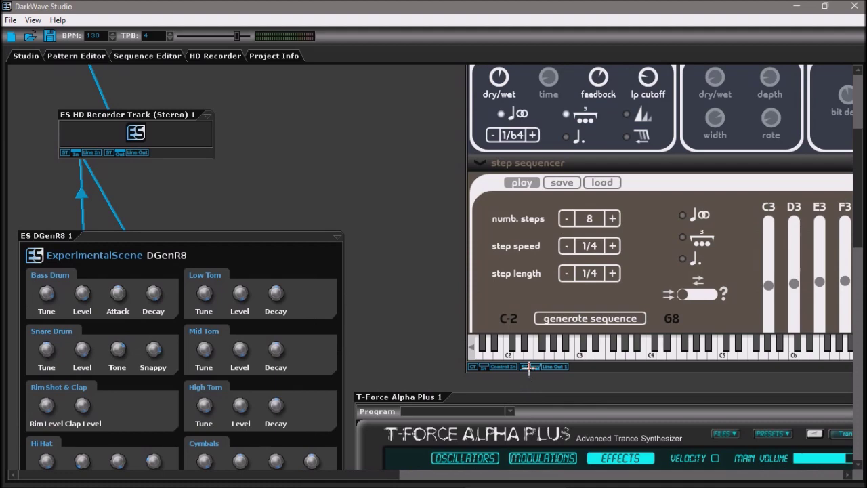
left_click_drag(535, 366, 92, 155)
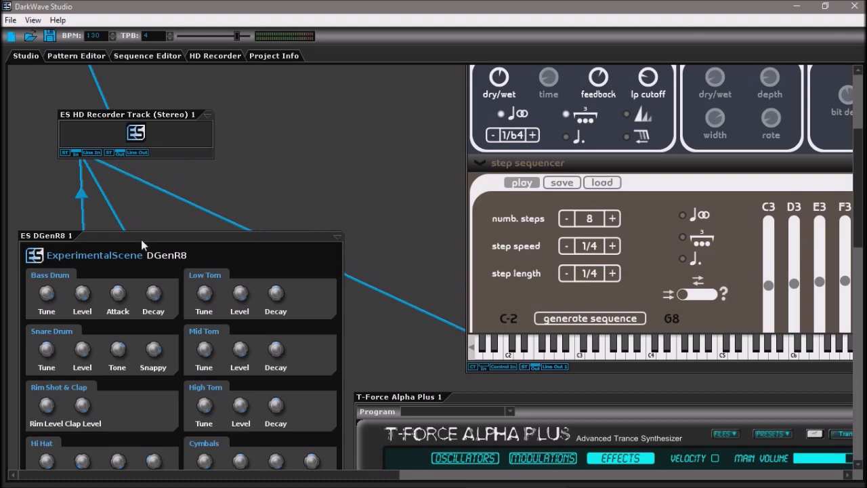
left_click_drag(141, 237, 152, 440)
mouse_move(223, 397)
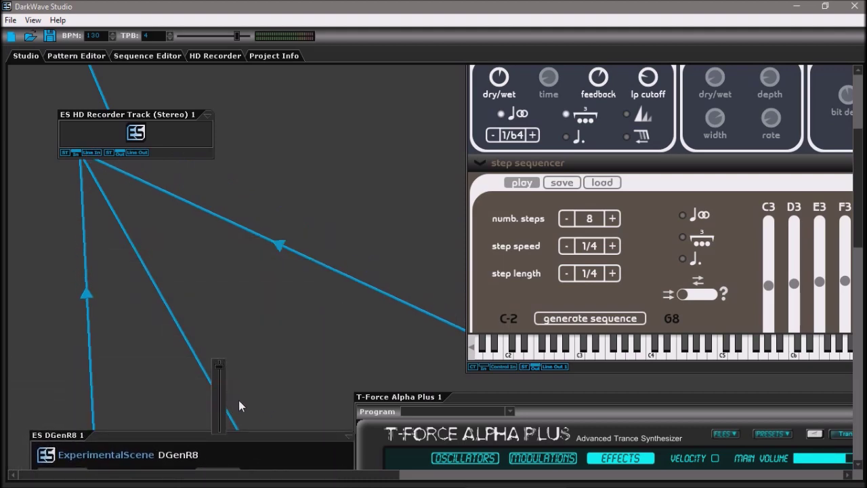
left_click(139, 57)
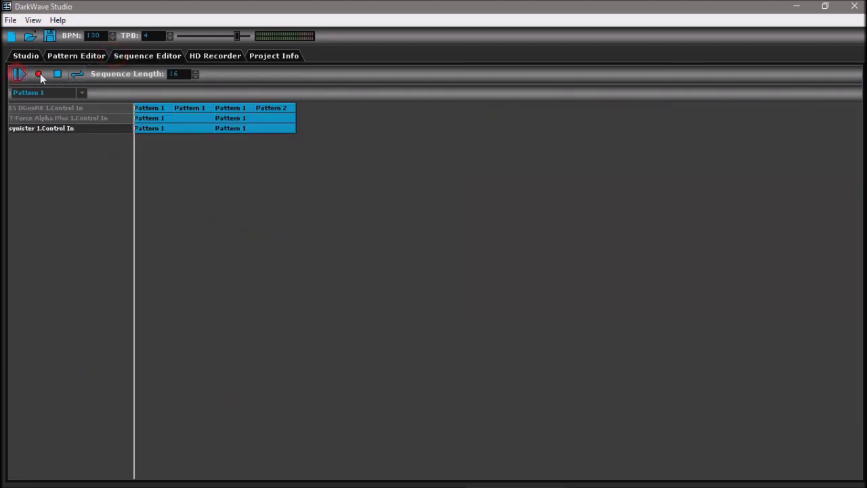
Preview the song with Play and Stop, then nudge the HD Recorder module slightly right
left_click(19, 73)
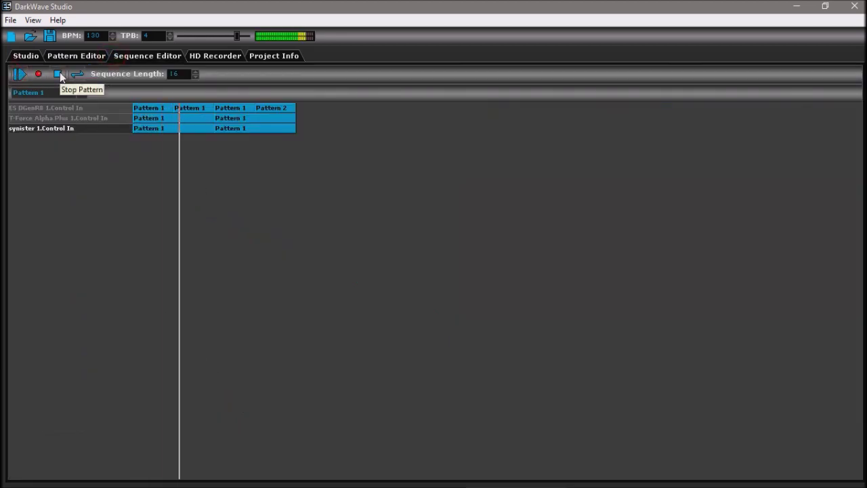
left_click(58, 75)
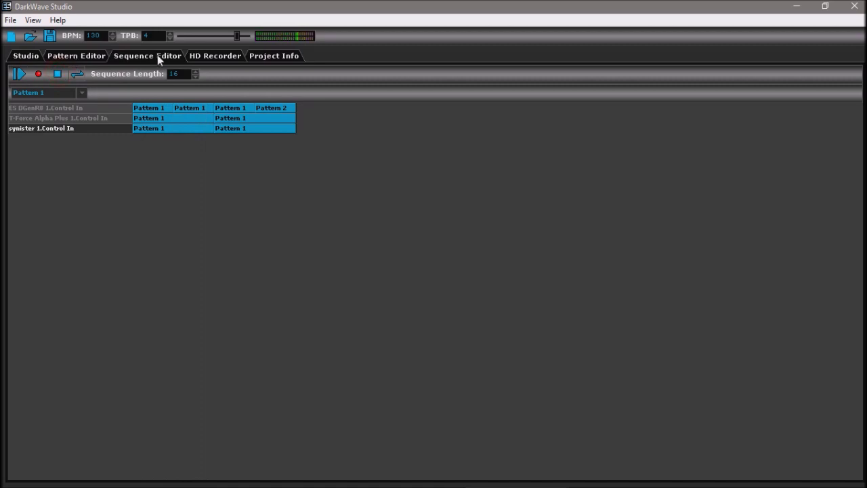
left_click(206, 57)
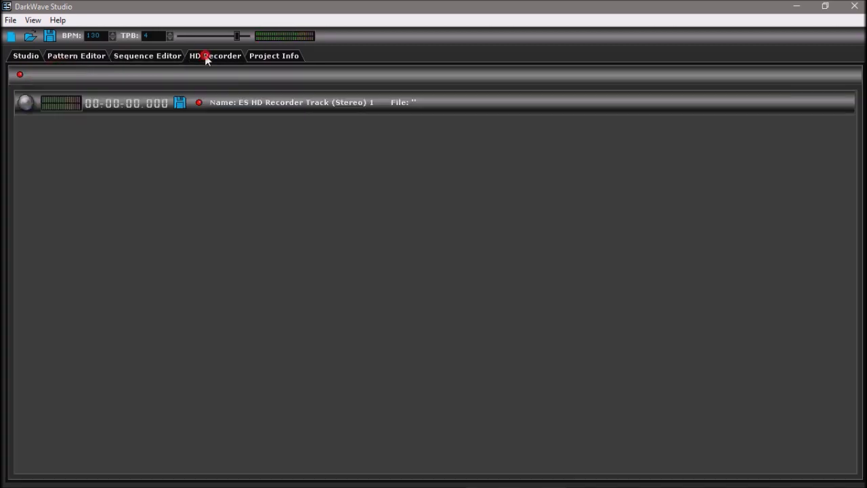
left_click(140, 57)
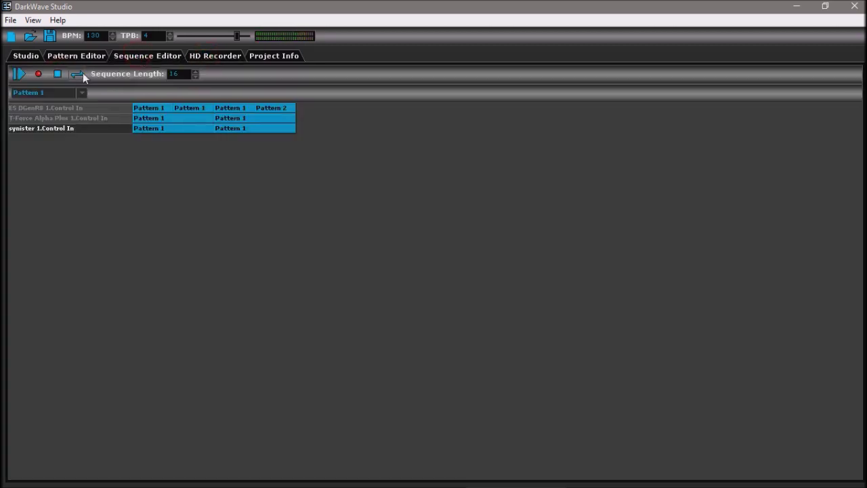
left_click(27, 57)
left_click_drag(112, 119, 138, 126)
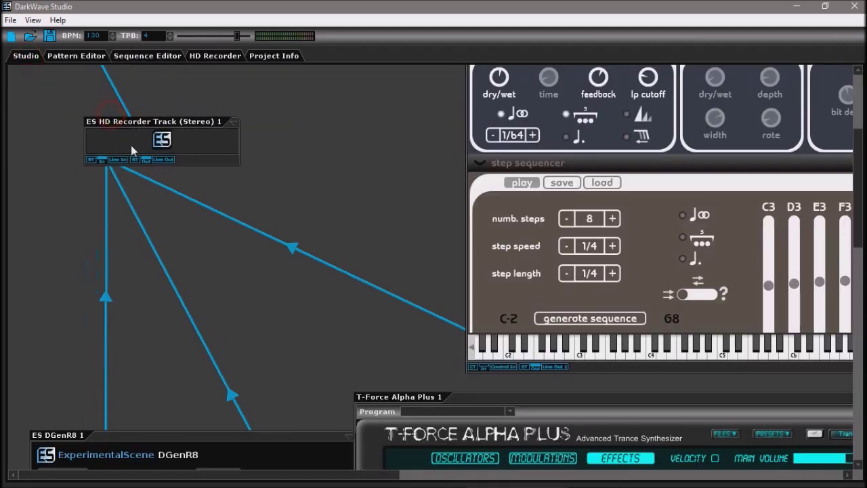
Bring up the Save As dialog for the HD Recorder track's output file
left_click(77, 57)
left_click(150, 57)
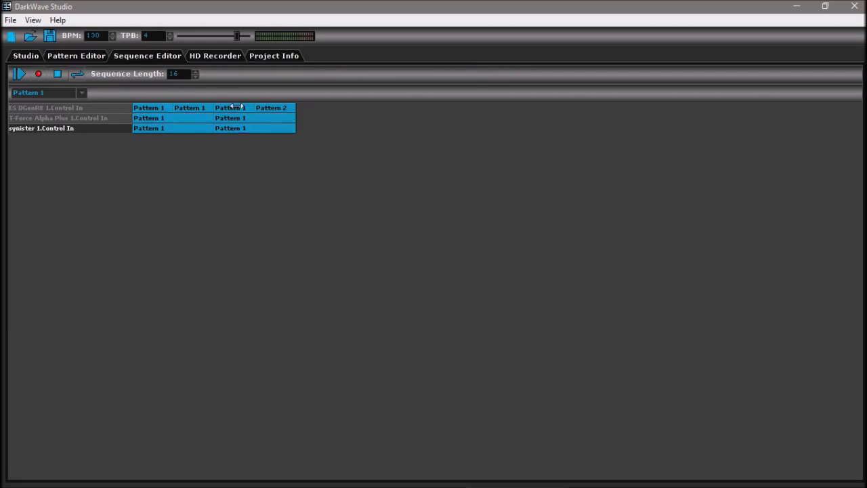
left_click(223, 57)
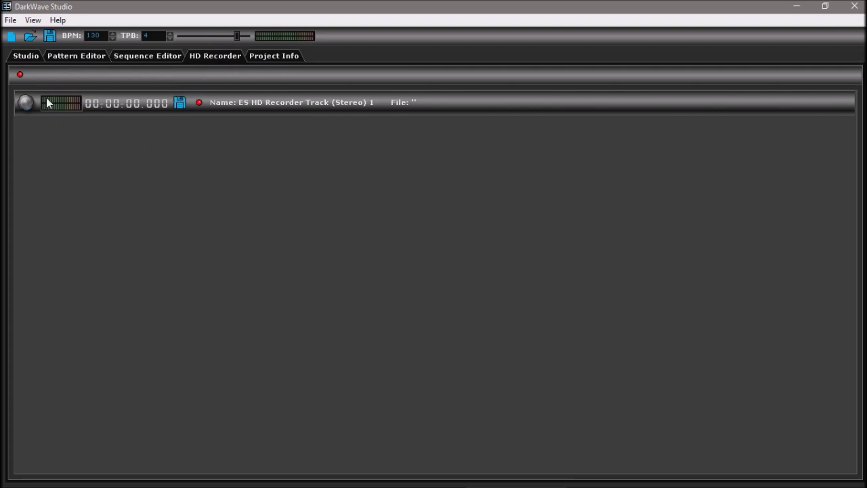
left_click(182, 107)
Save the recorder track's output as export.wav in the Desktop folder
mouse_move(305, 129)
left_mouse_down()
mouse_move(319, 145)
mouse_move(307, 137)
left_mouse_up()
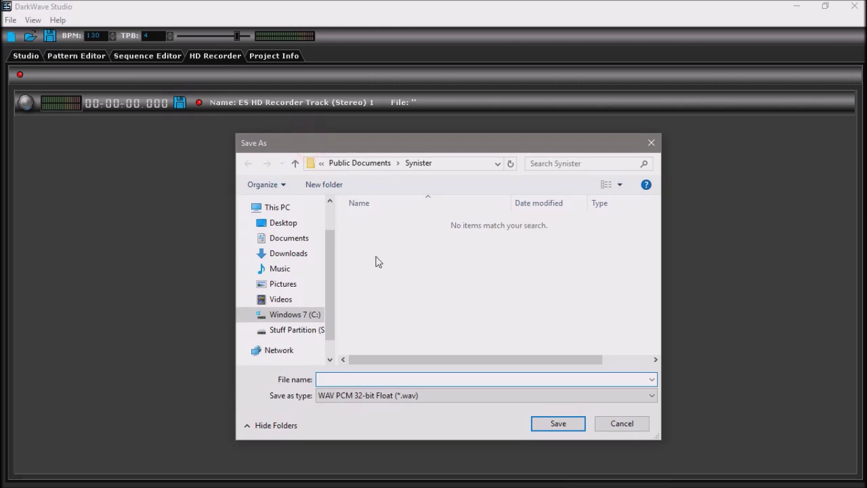
left_click(295, 225)
left_click(379, 377)
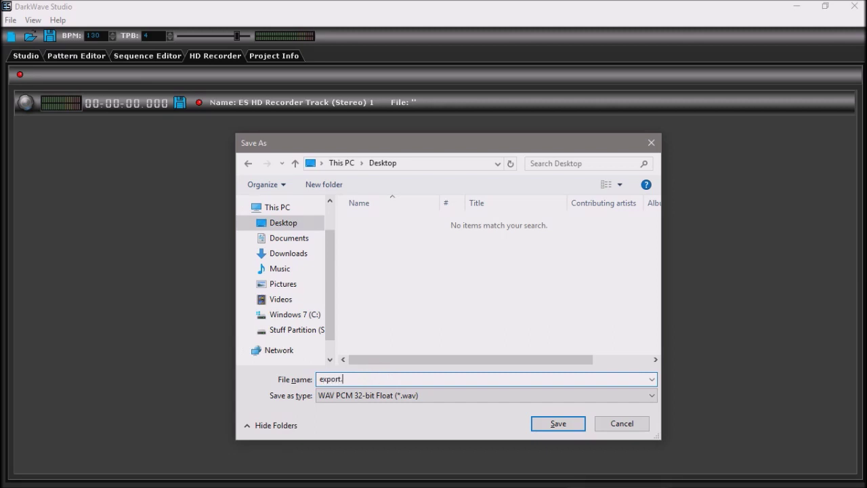
key("Return")
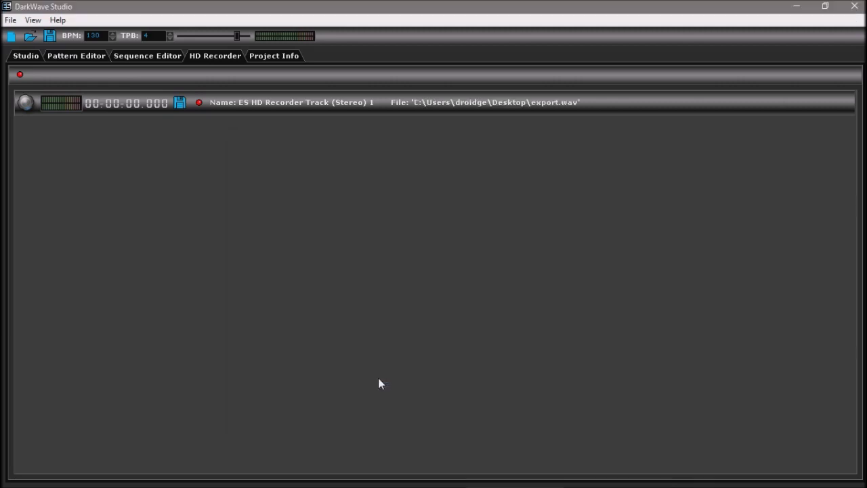
Record the full song, stop it, and confirm 12.97 seconds on the HD Recorder track
left_click(157, 58)
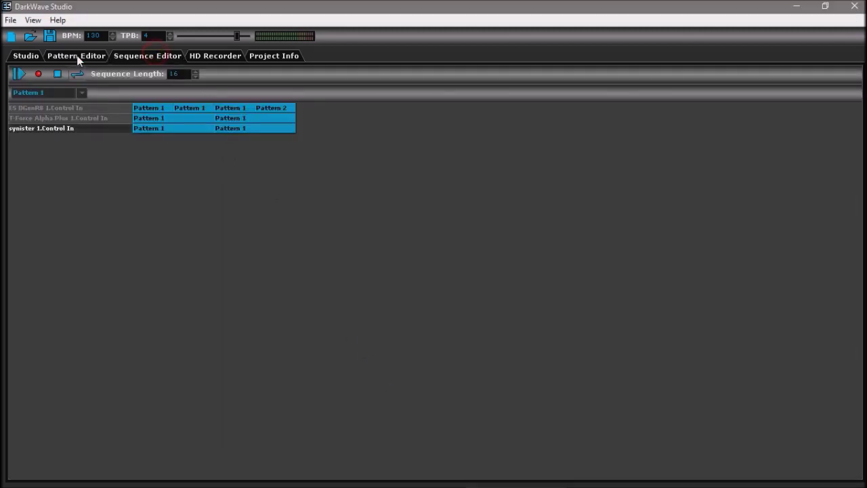
left_click(39, 75)
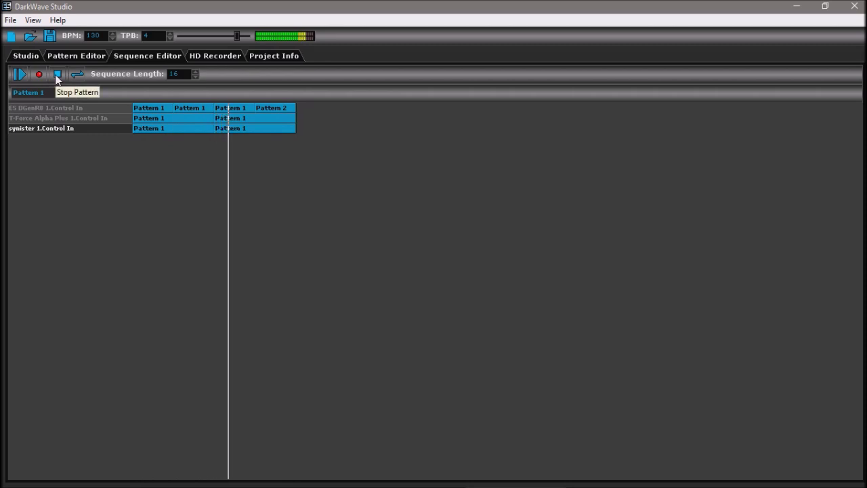
left_click(57, 76)
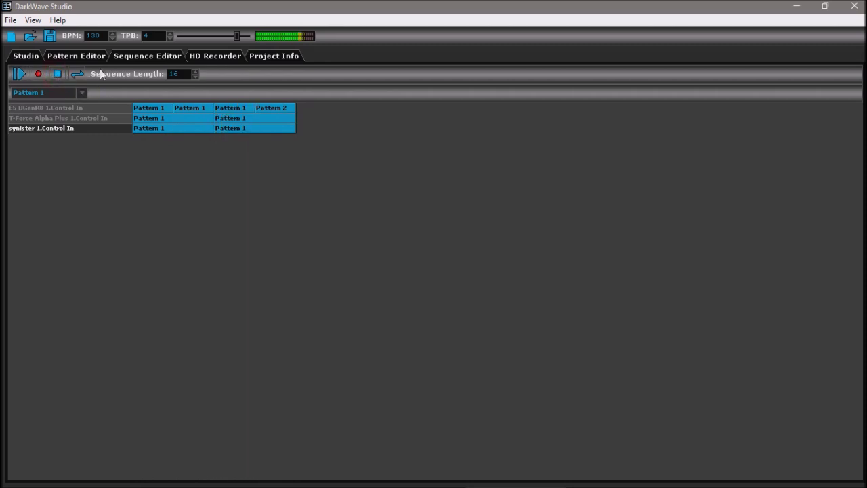
left_click(209, 57)
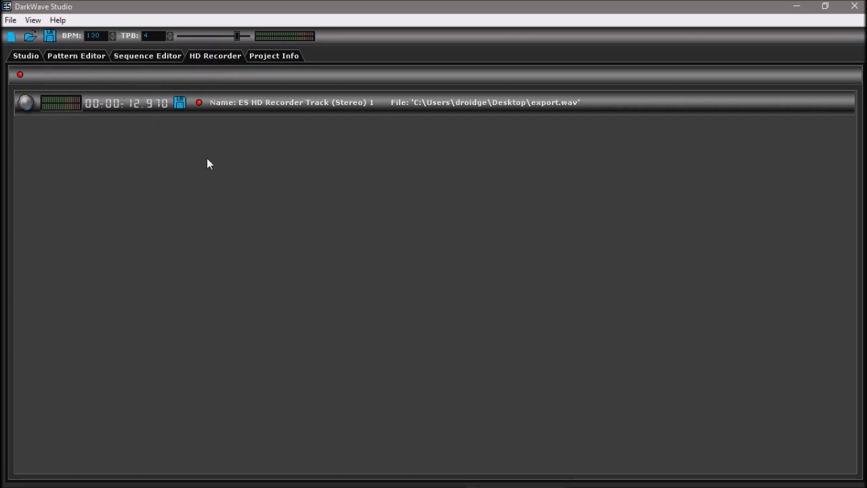
Find export.wav in File Explorer's Desktop folder and play it
left_click(59, 478)
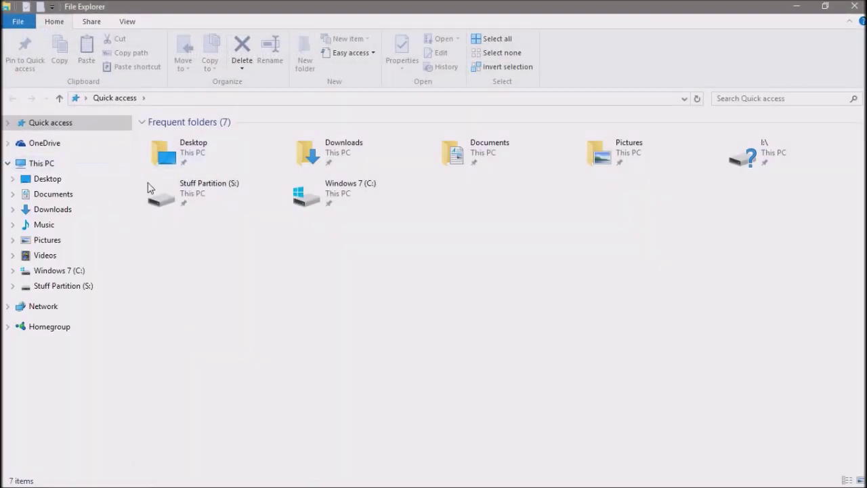
left_click(68, 178)
double_click(188, 138)
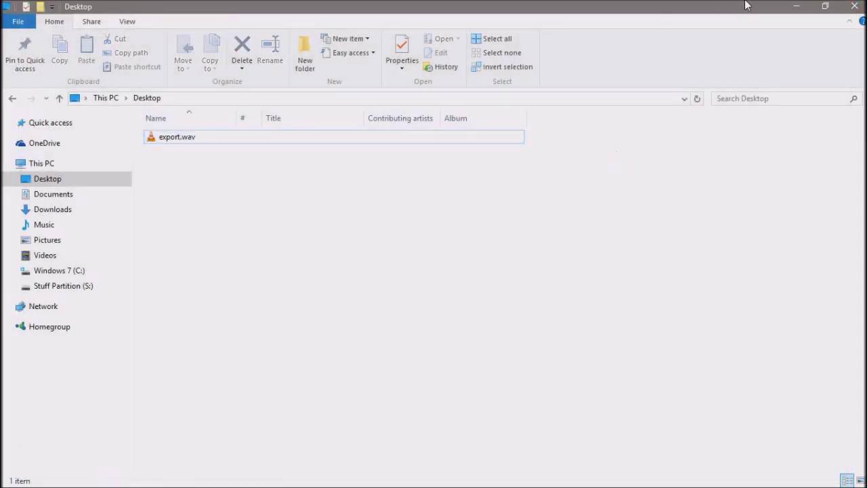
Close File Explorer and return to the Sequence Editor's three-track arrangement at length 16
left_click(854, 6)
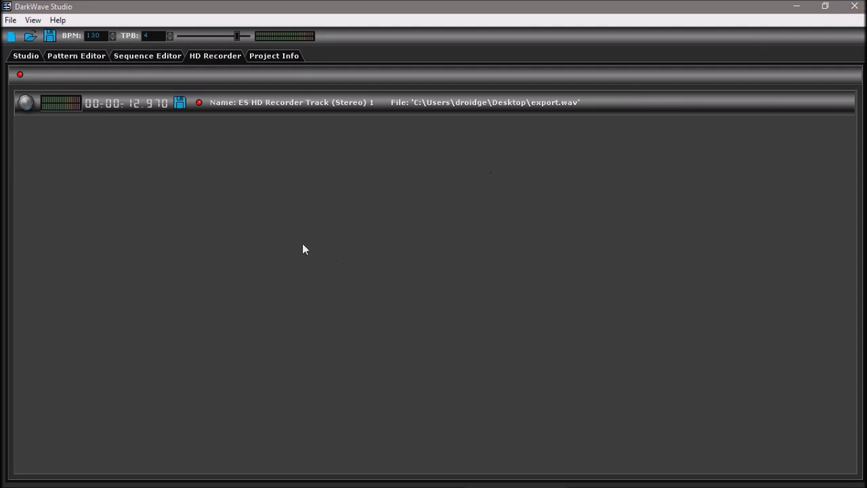
left_click(27, 57)
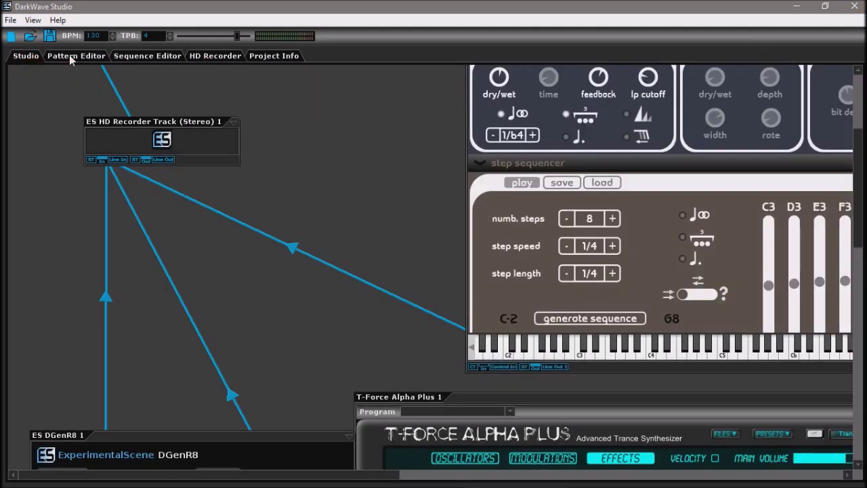
left_click(70, 56)
left_click(135, 57)
left_click(90, 56)
left_click(40, 59)
left_click(59, 56)
left_click(153, 59)
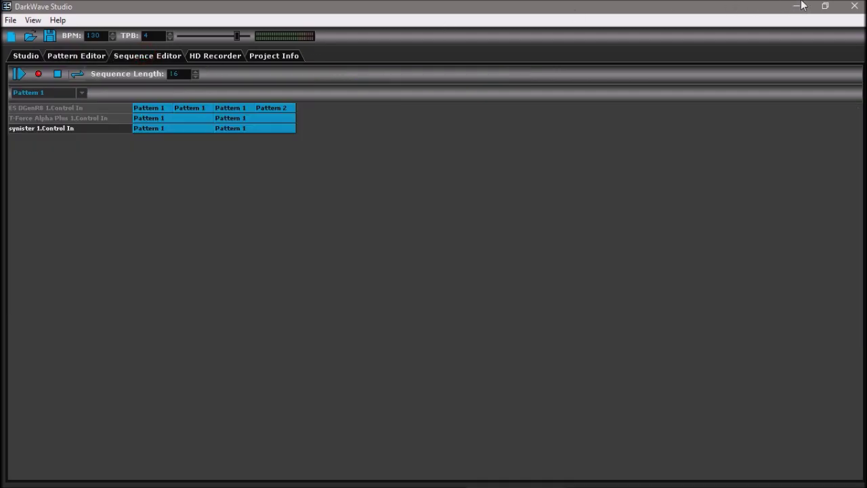